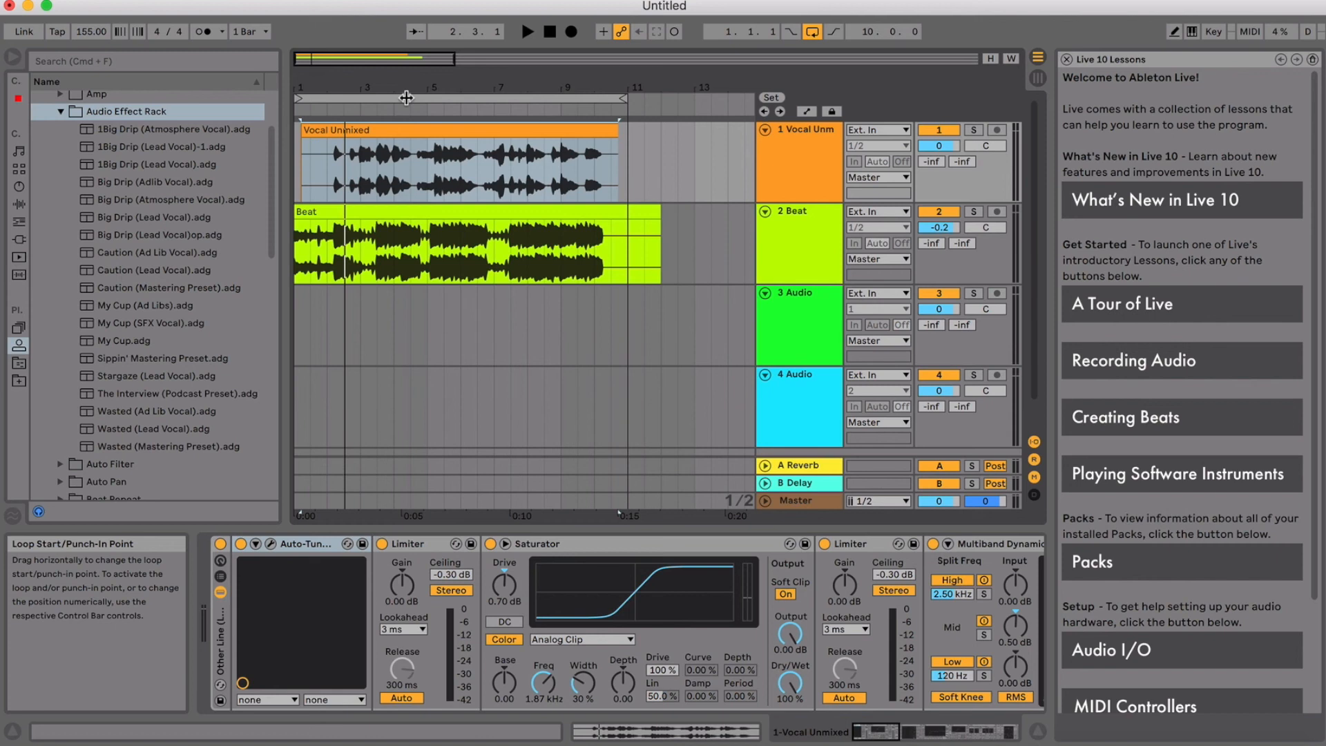
# Play the vocal and beat with the full vocal effect chain, adjust the listening volume, and stop playback.
pyautogui.press('space')
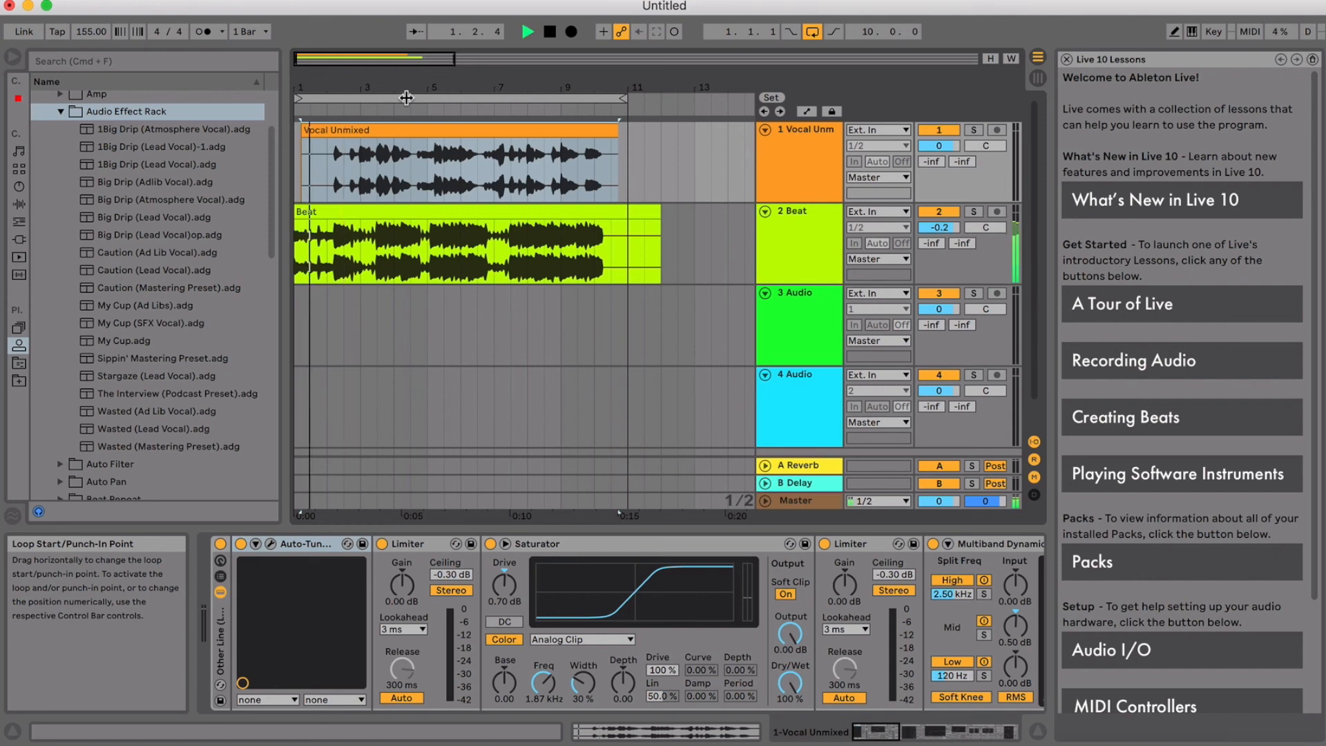
pyautogui.press('XF86AudioRaiseVolume')
pyautogui.press('XF86AudioLowerVolume')
pyautogui.press('XF86AudioLowerVolume')
pyautogui.press('XF86AudioLowerVolume')
pyautogui.press('XF86AudioLowerVolume')
pyautogui.press('XF86AudioLowerVolume')
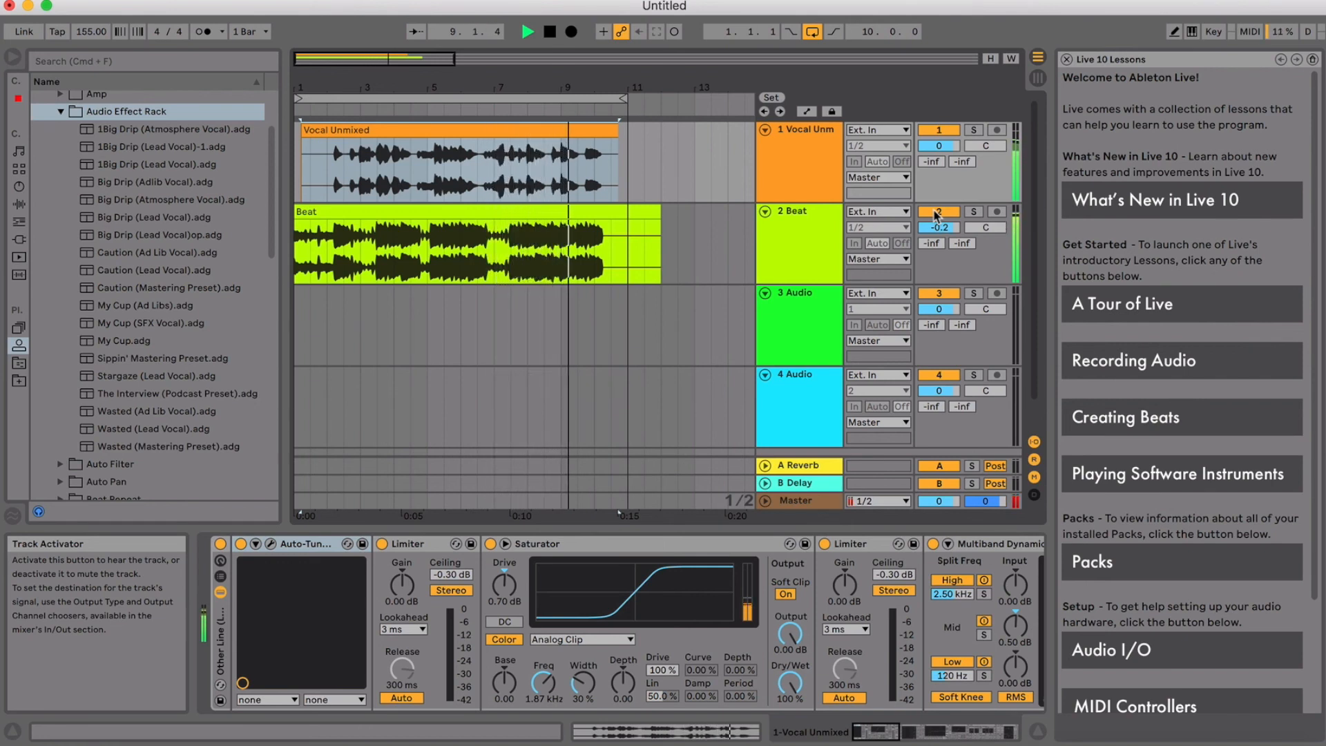
pyautogui.press('space')
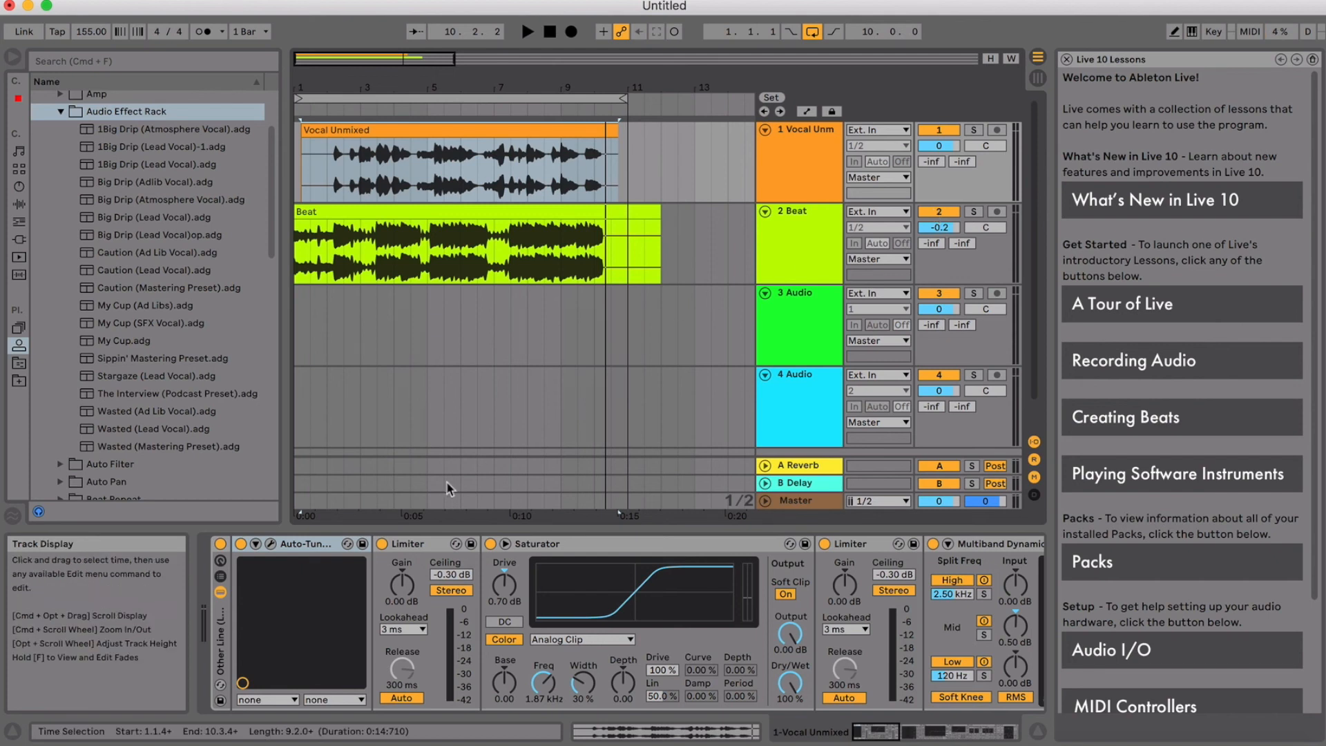
# Deactivate every effect after Auto-Tune in the vocal chain, from the first Limiter through the Dark Hall reverb and Dotted Eighth Note delay.
pyautogui.click(381, 544)
pyautogui.click(490, 544)
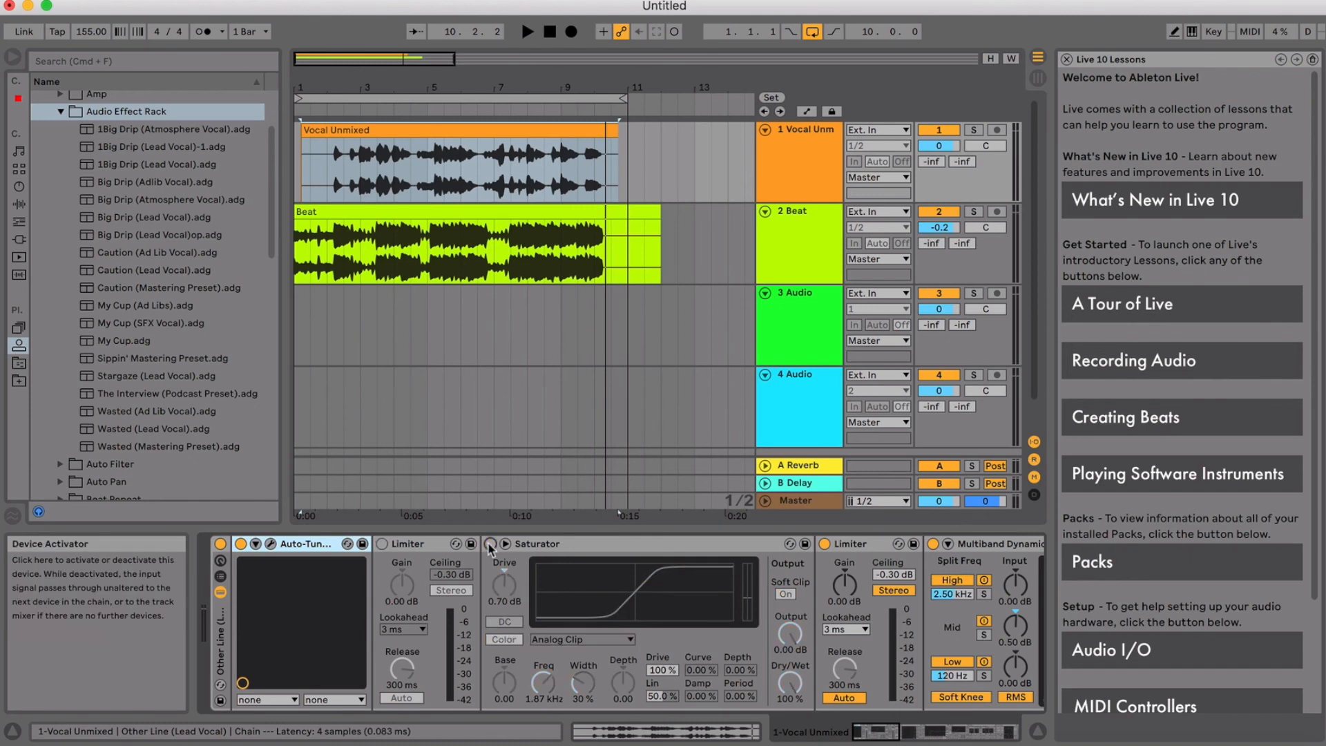
pyautogui.click(824, 544)
pyautogui.click(932, 543)
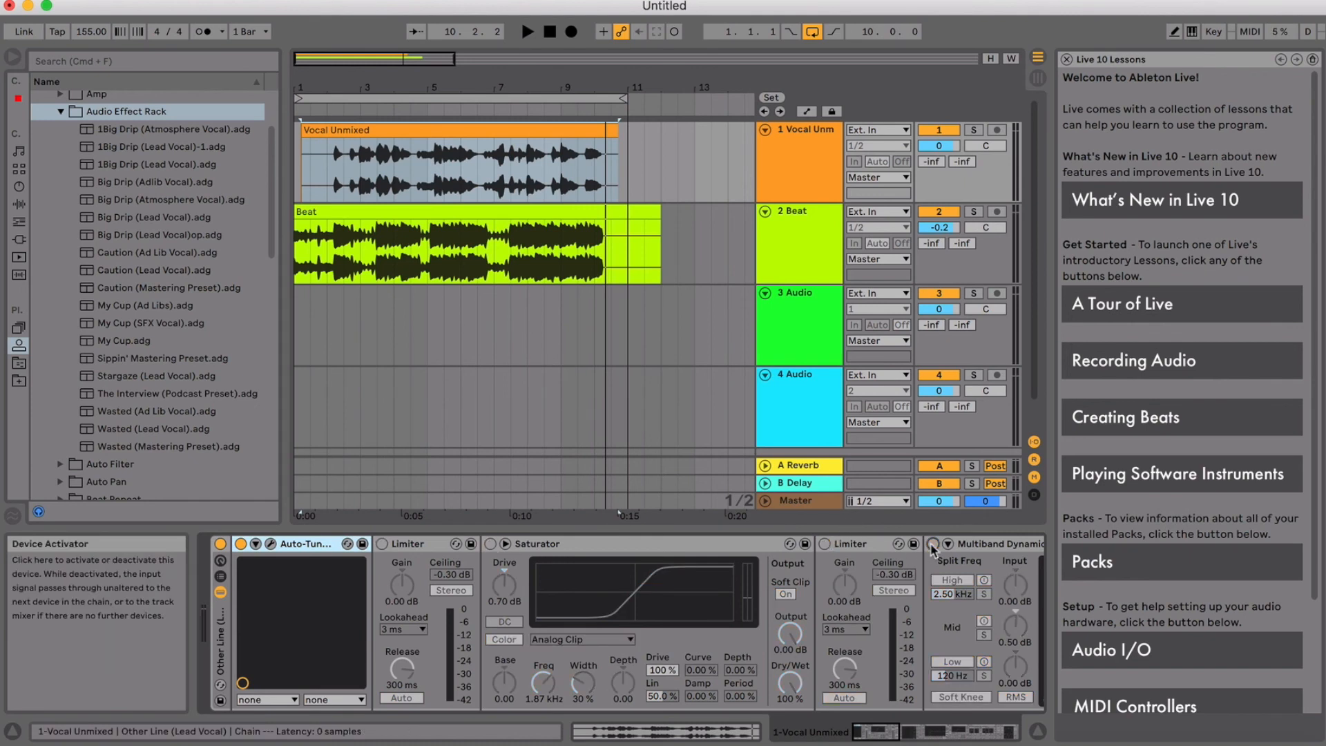
pyautogui.hscroll(6, 929, 587)
pyautogui.click(890, 544)
pyautogui.hscroll(10, 828, 587)
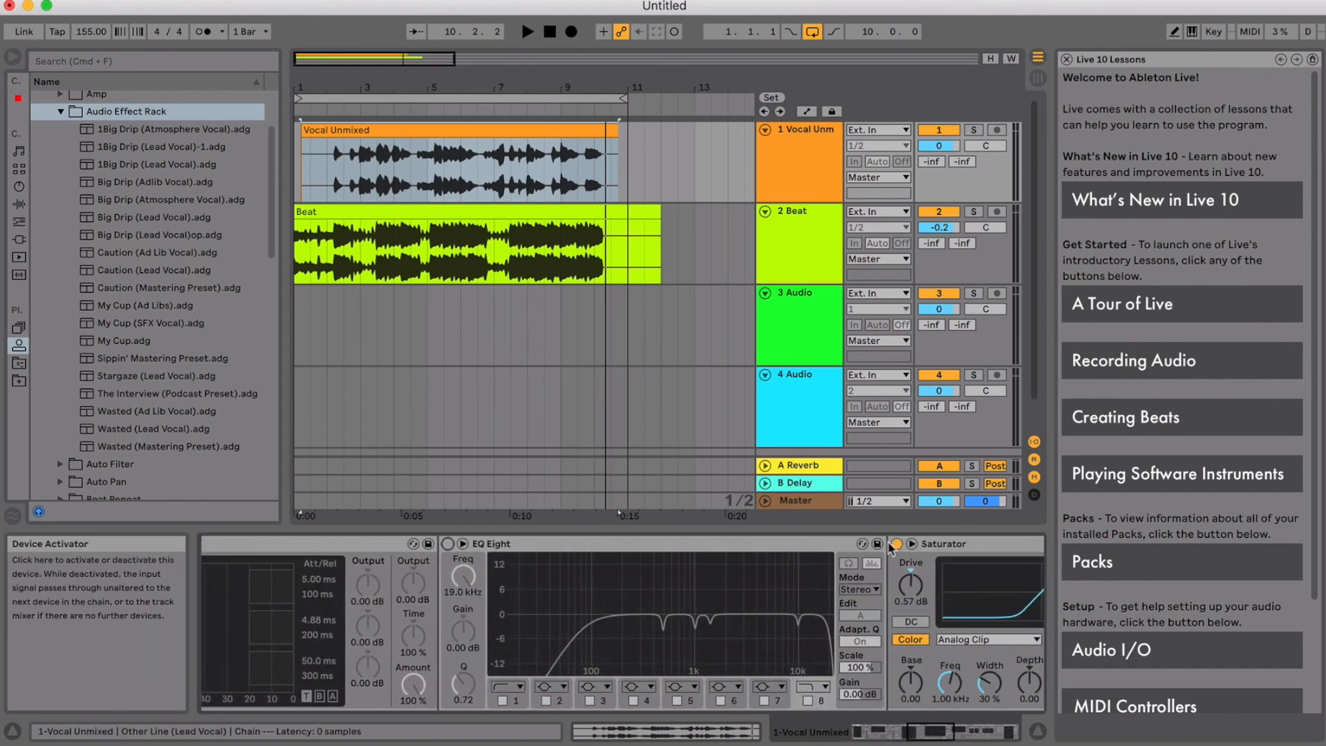
pyautogui.hscroll(8, 815, 552)
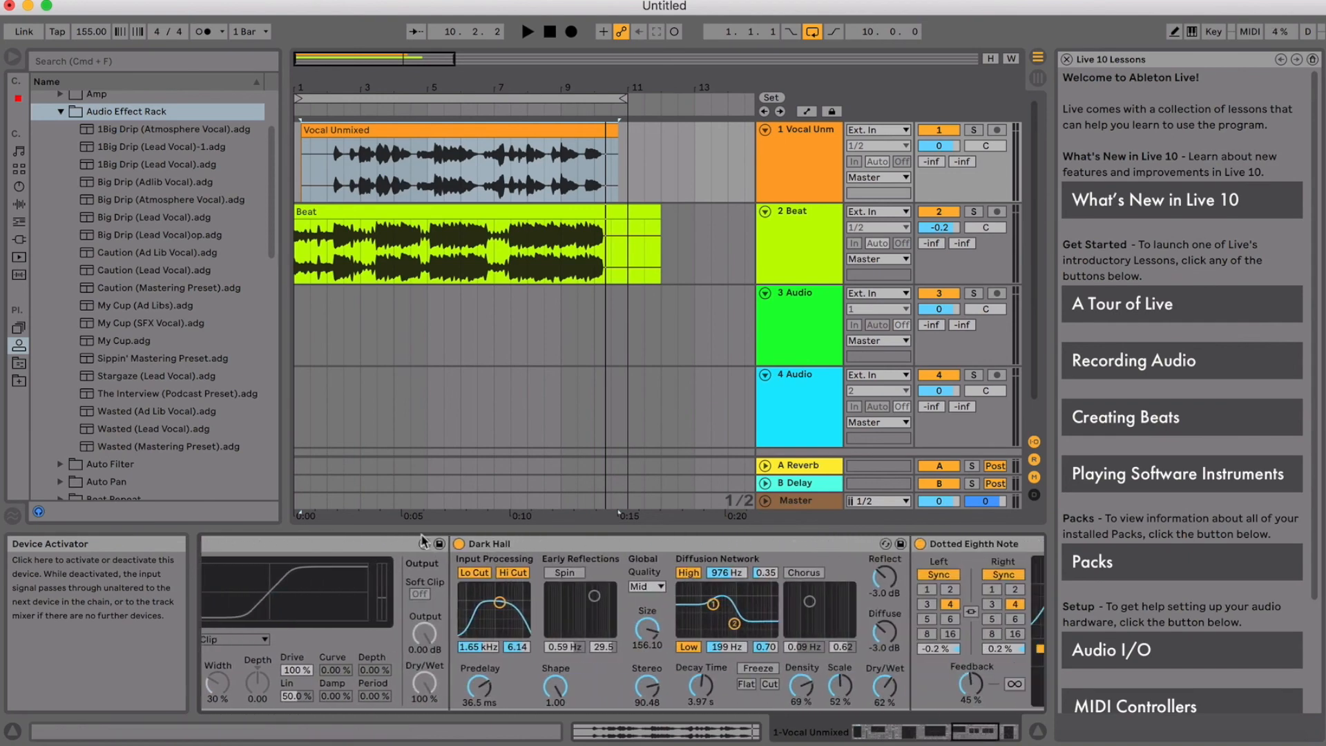
pyautogui.click(919, 544)
pyautogui.hscroll(5, 917, 544)
pyautogui.hscroll(-20, 848, 546)
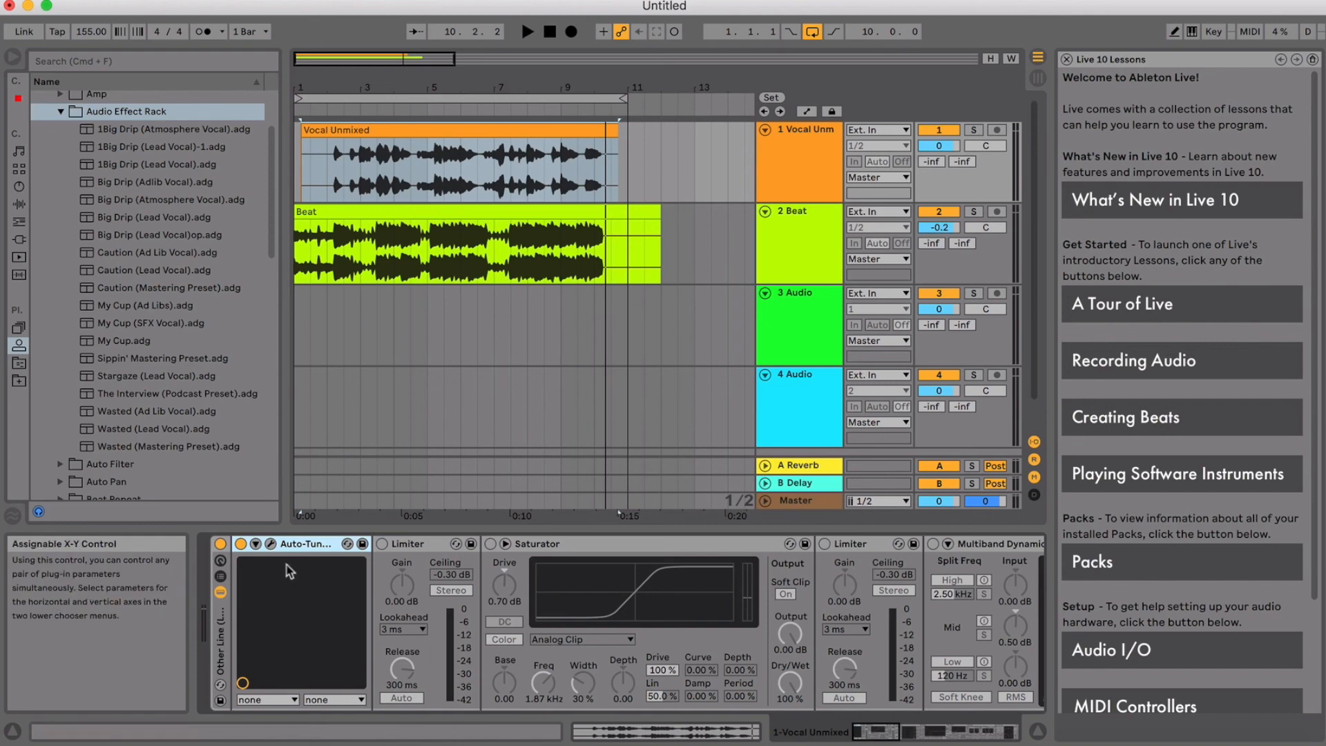
# Review the Auto-Tune plug-in's settings and audition the song with Auto-Tune as the only active vocal effect.
pyautogui.click(272, 544)
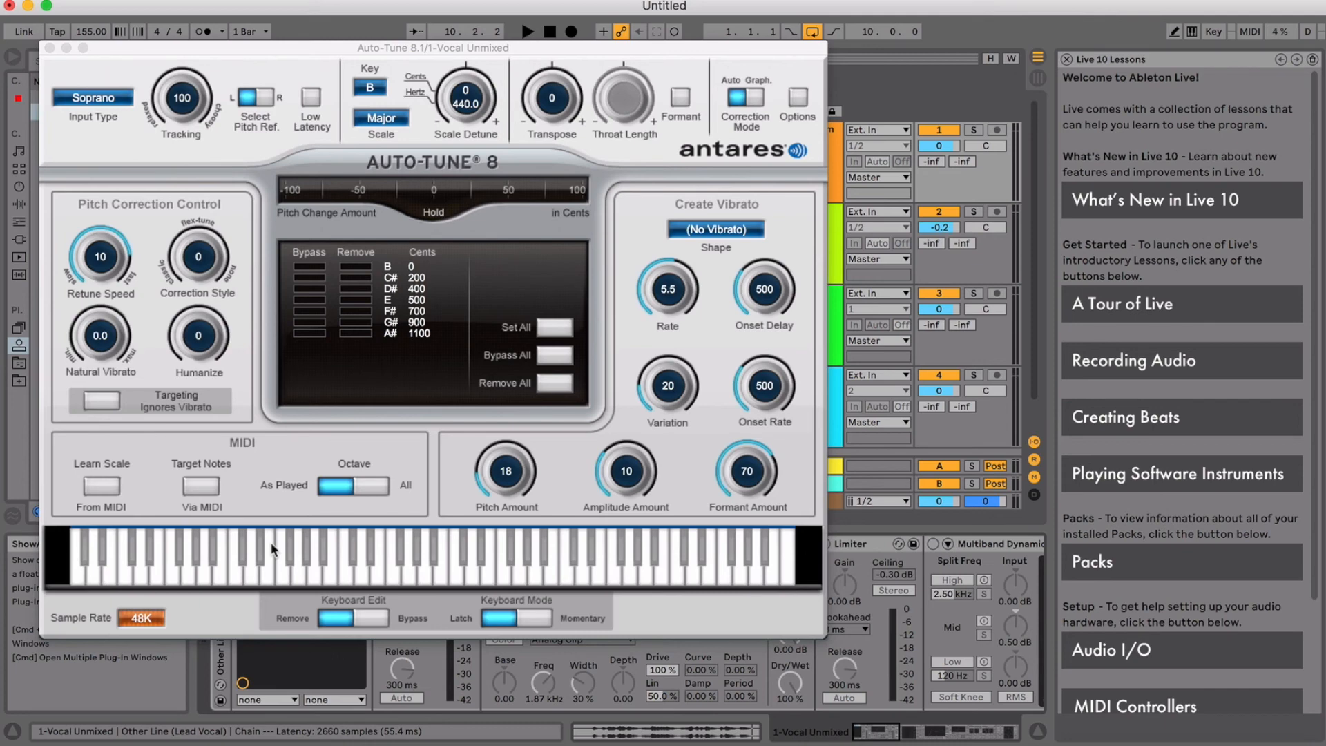
pyautogui.click(258, 48)
pyautogui.moveTo(258, 48); pyautogui.dragTo(667, 48)
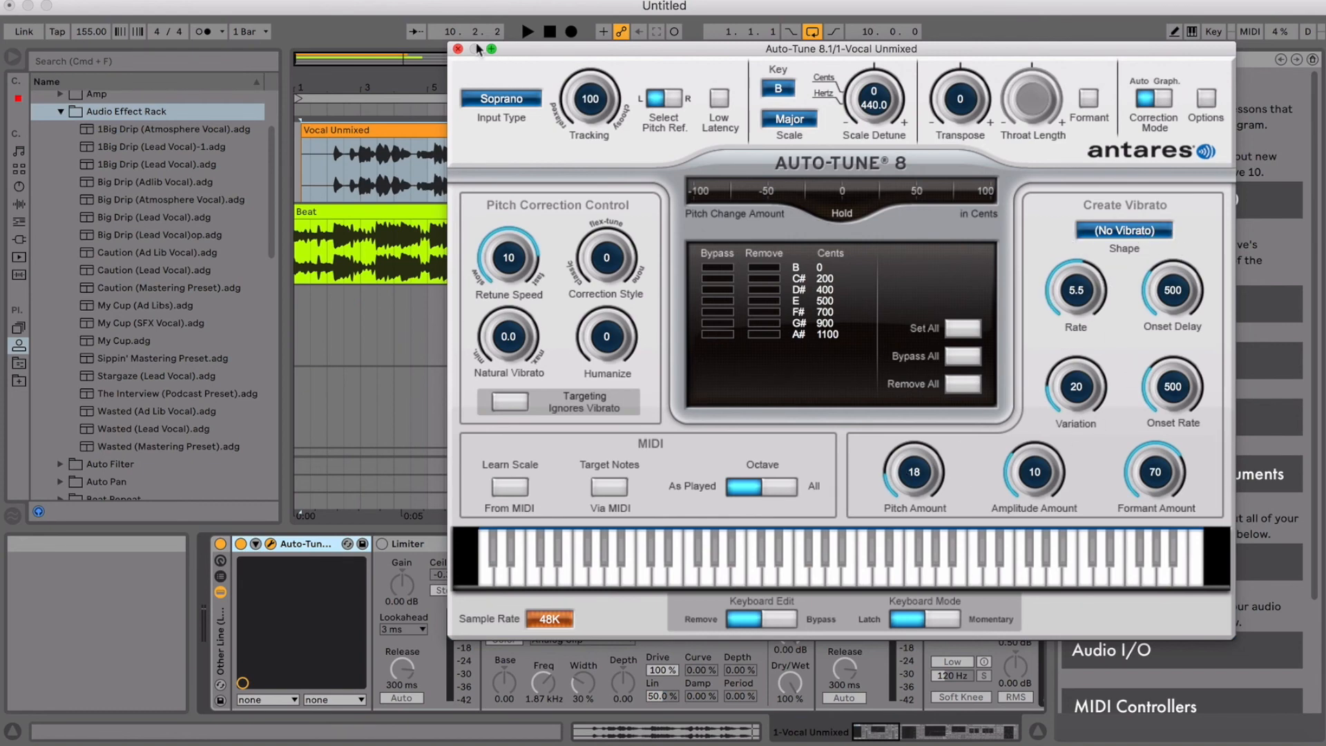
pyautogui.click(458, 48)
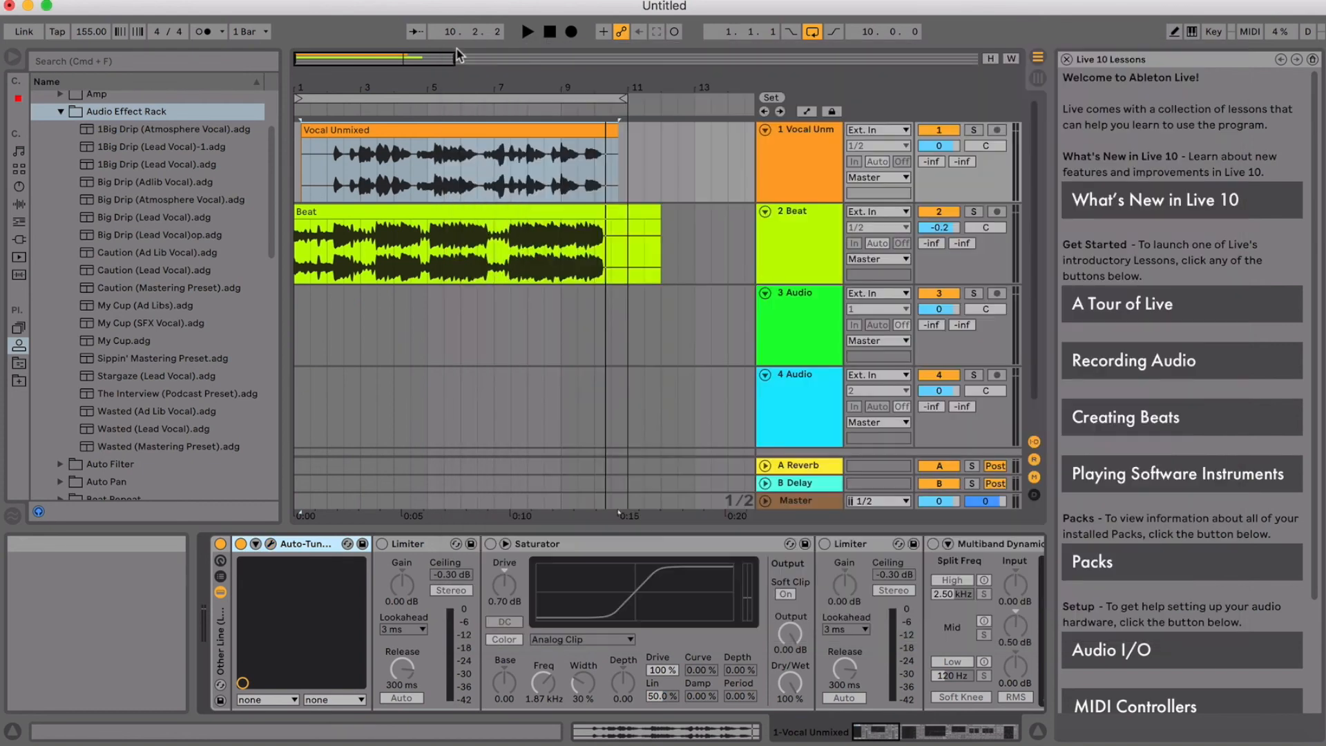
pyautogui.click(324, 111)
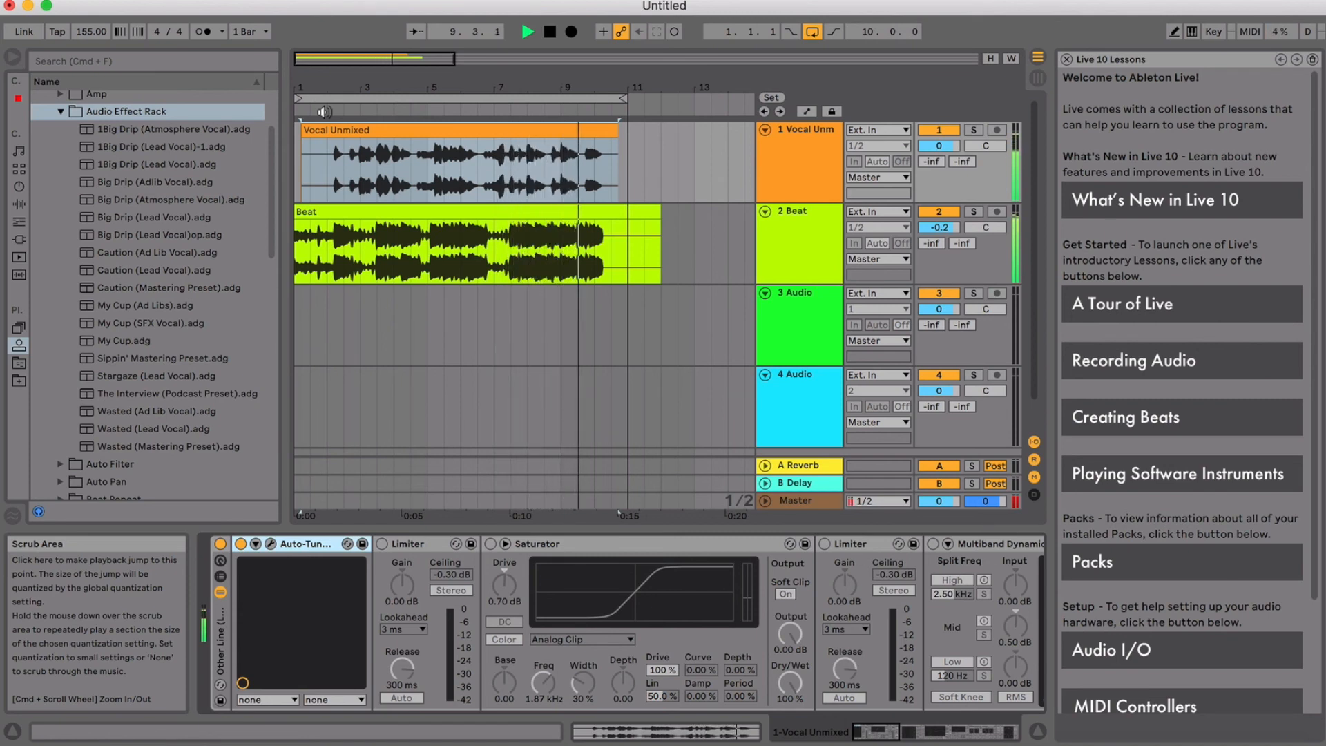
pyautogui.press('space')
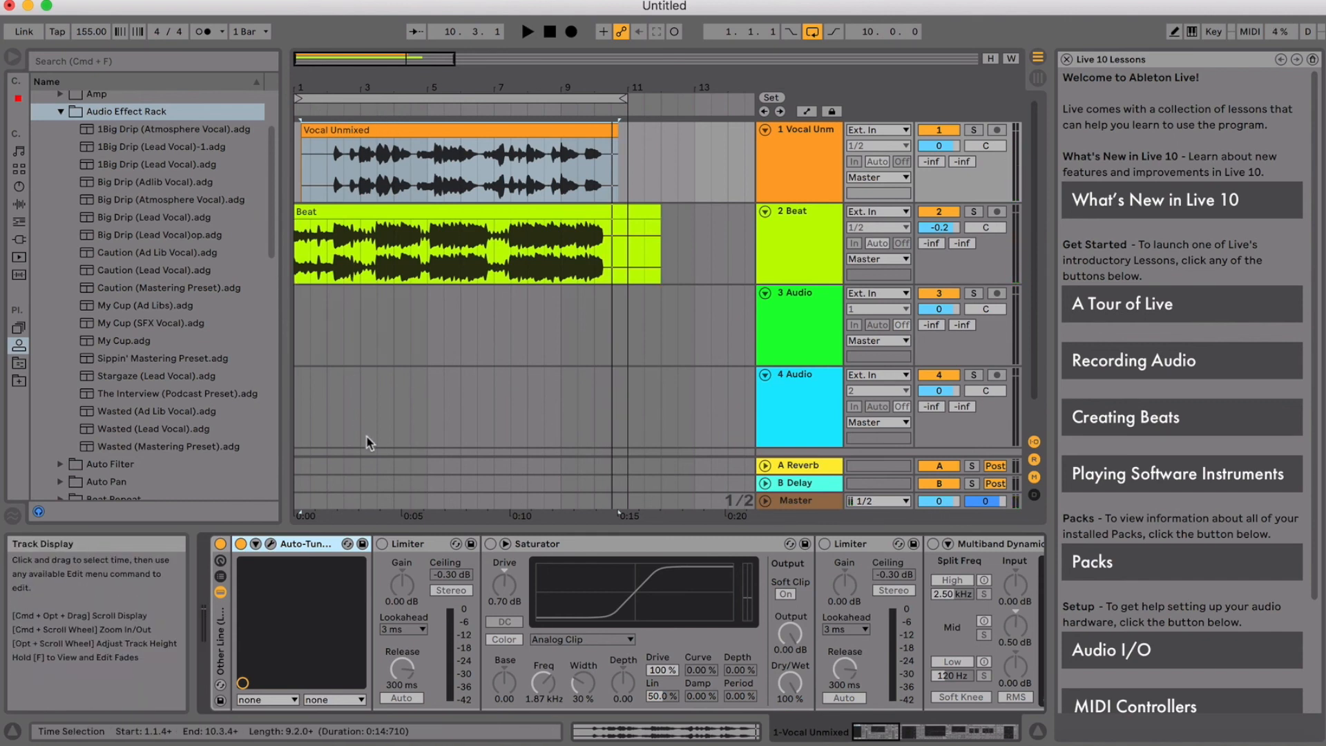
# Activate the Limiter directly after Auto-Tune and compare the vocal with it on and off during playback, leaving it on.
pyautogui.click(382, 544)
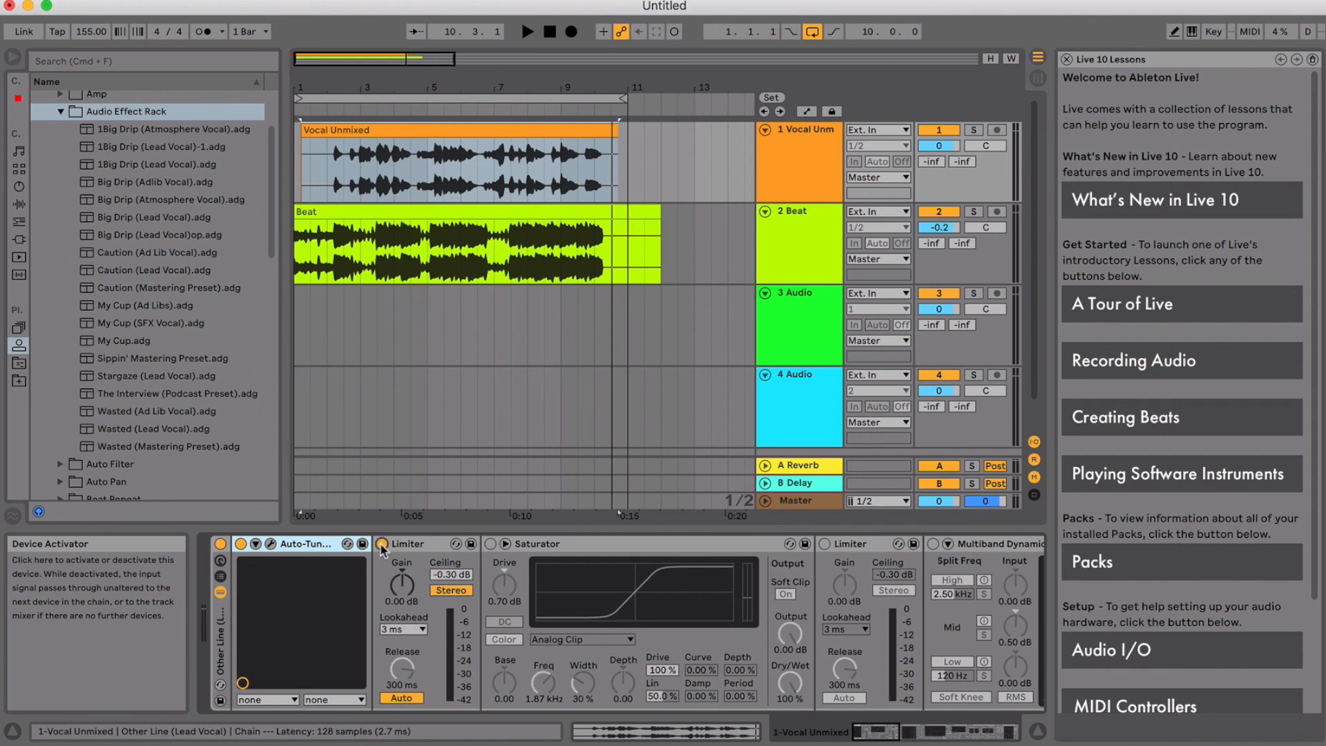
pyautogui.click(420, 544)
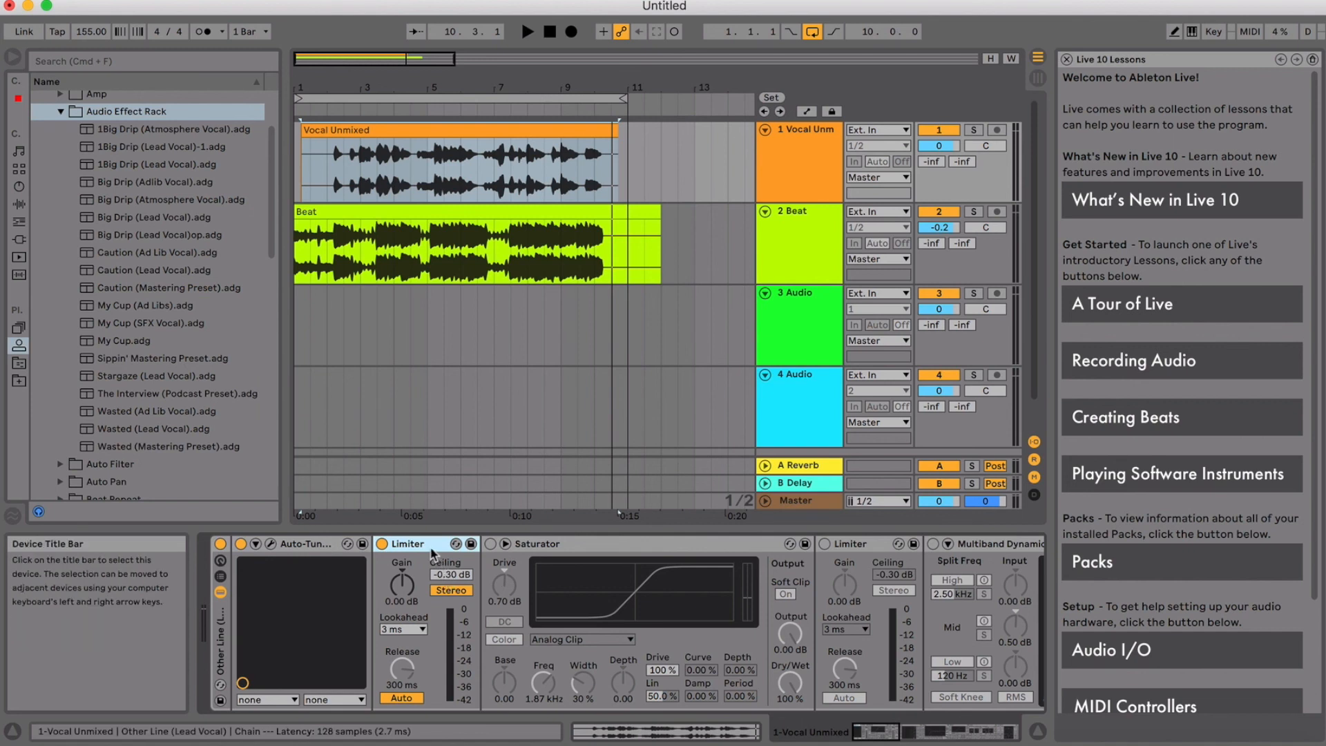
pyautogui.press('space')
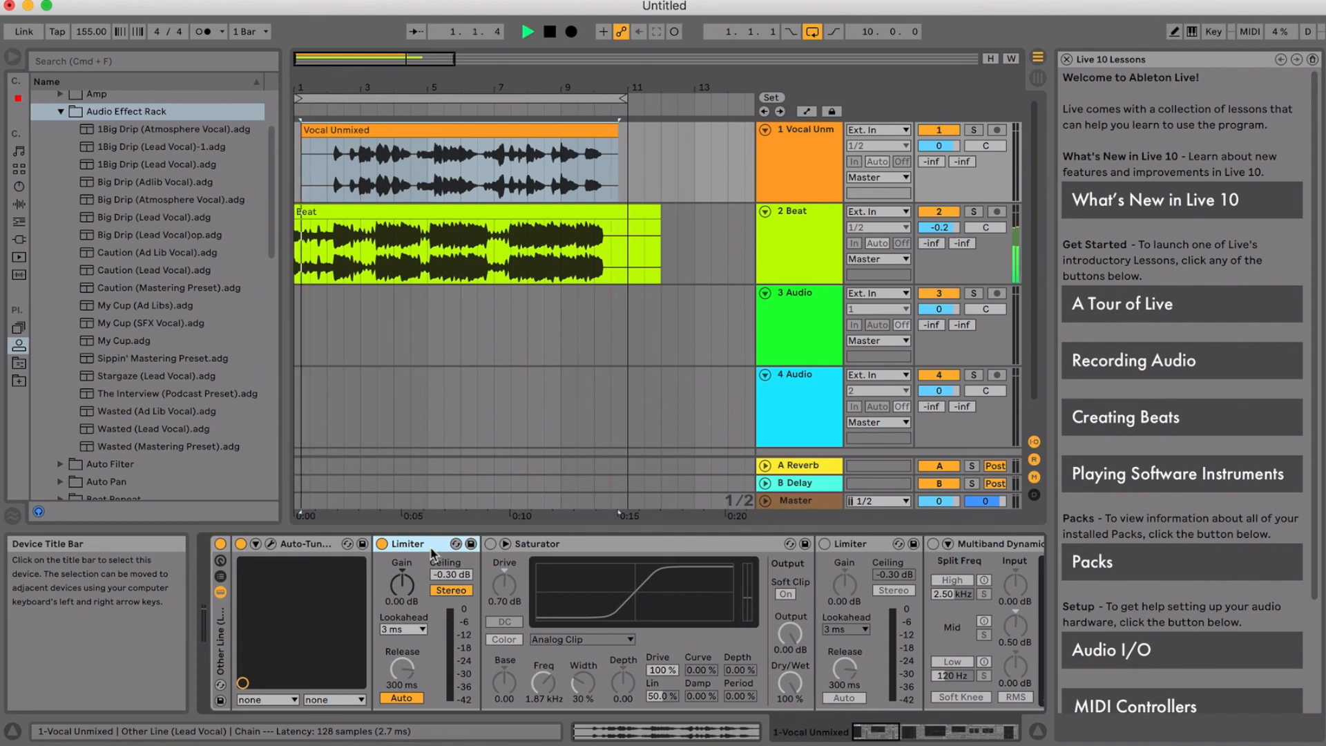
pyautogui.click(382, 544)
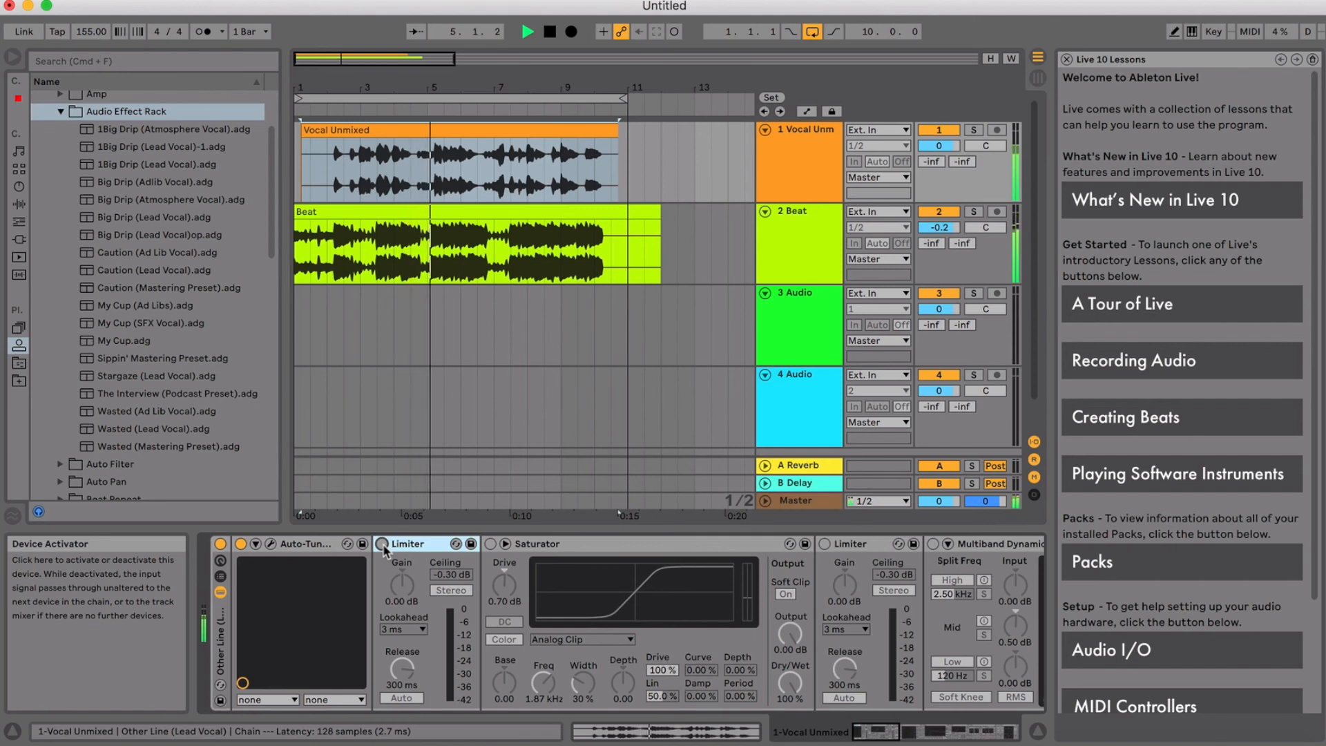
pyautogui.click(382, 544)
pyautogui.press('space')
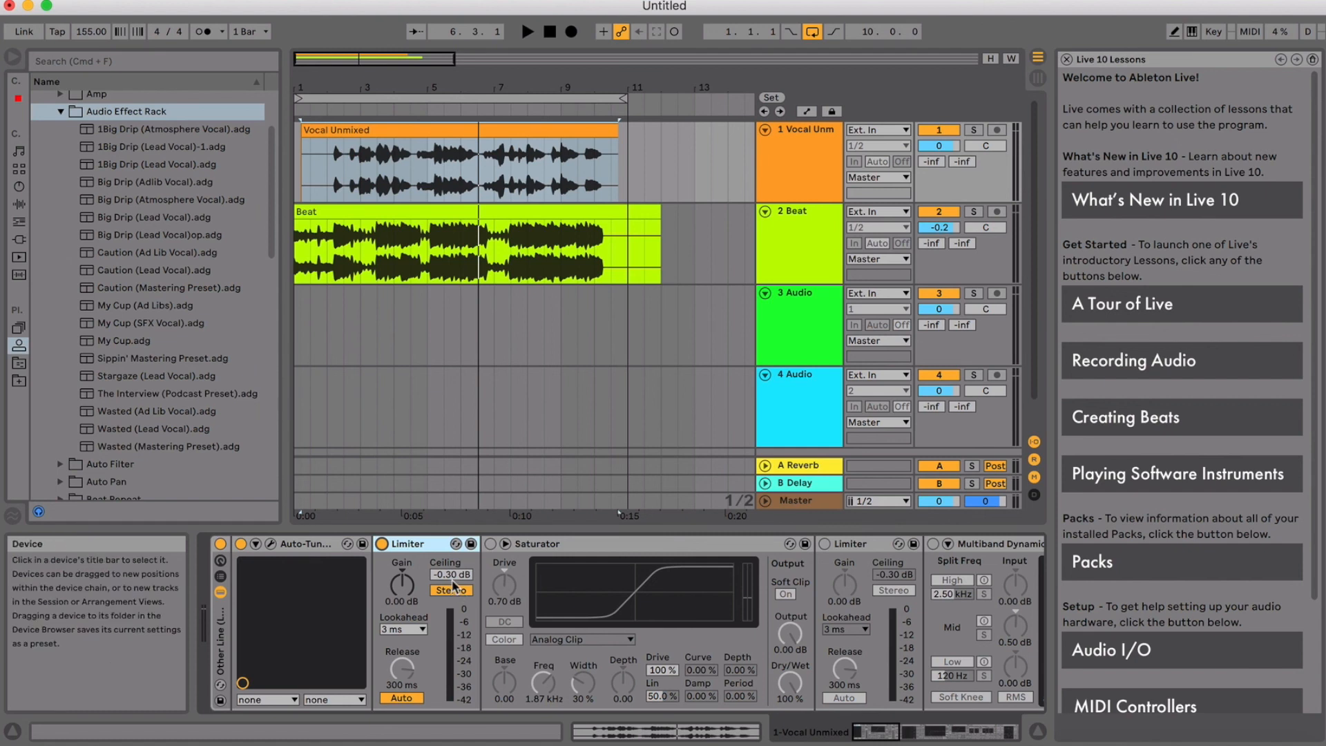
# Activate the first Saturator and compare the vocal with it on and off during playback, leaving it on.
pyautogui.click(550, 551)
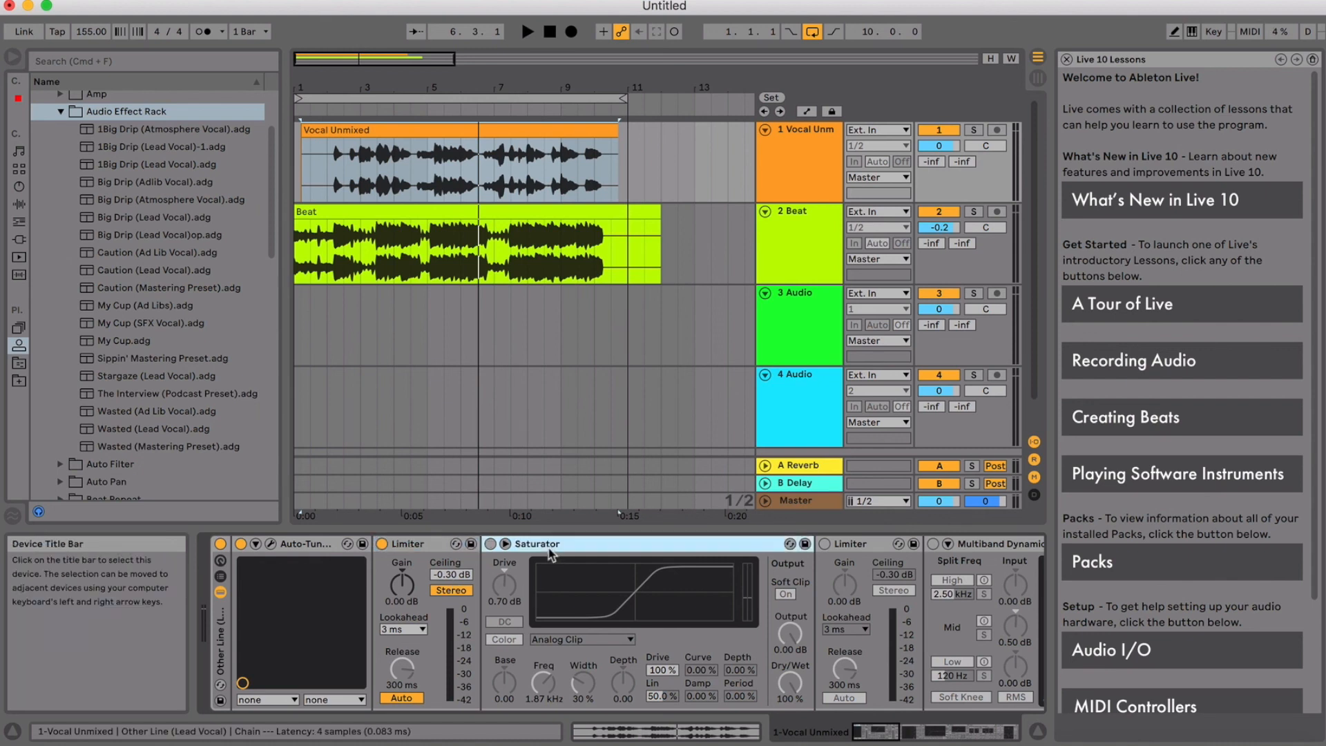
pyautogui.click(491, 544)
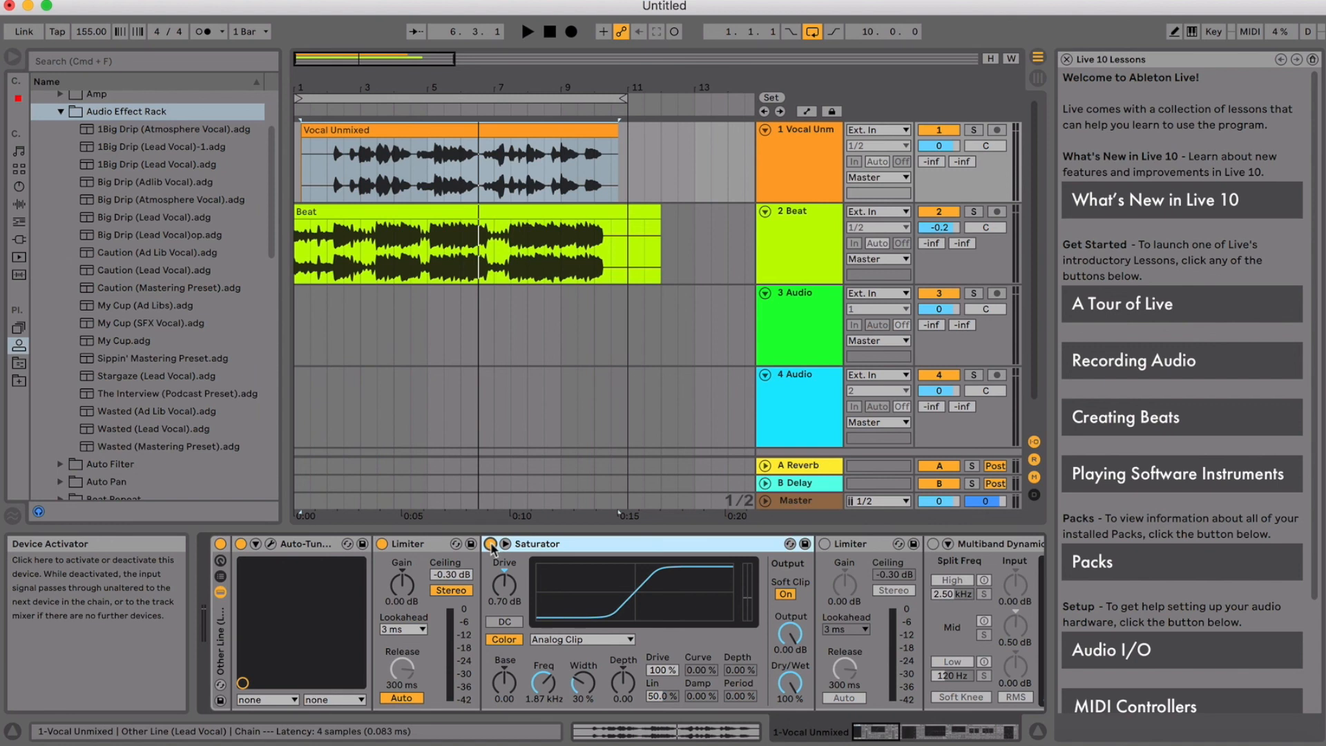
pyautogui.press('space')
pyautogui.click(490, 544)
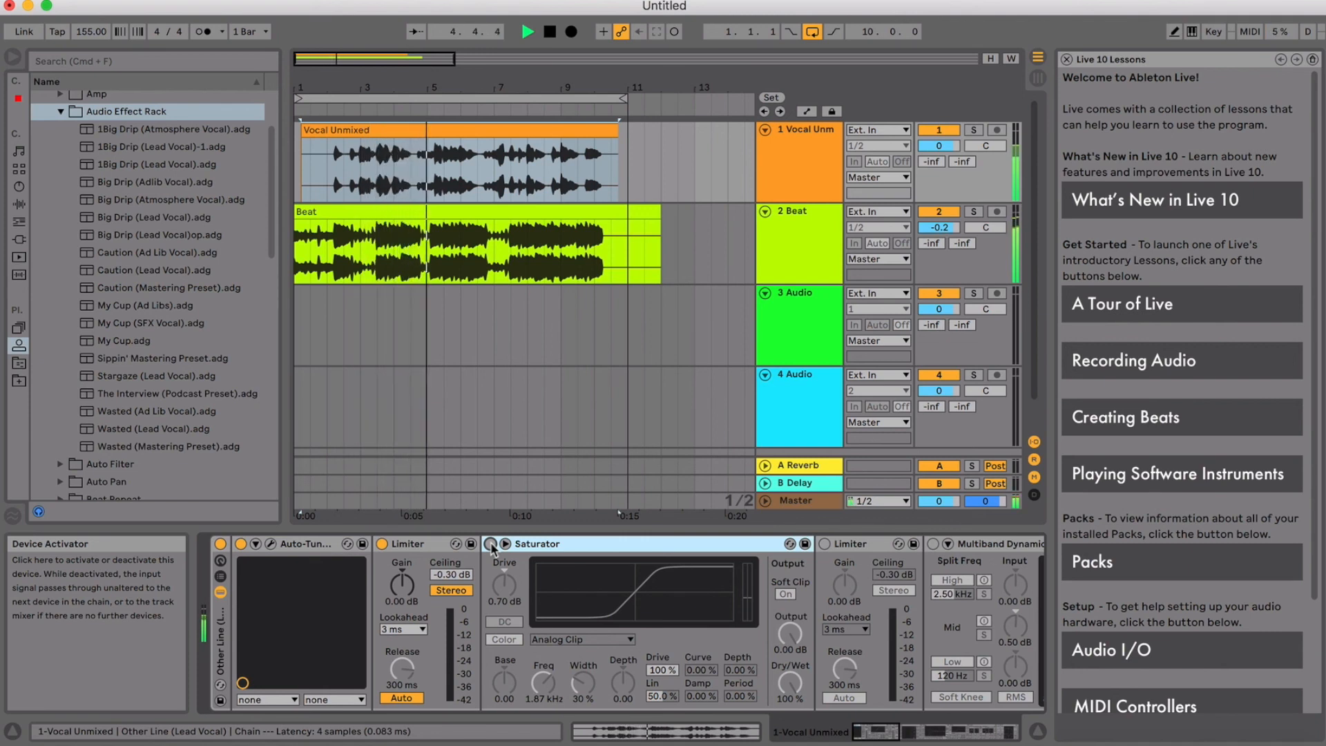
pyautogui.click(491, 545)
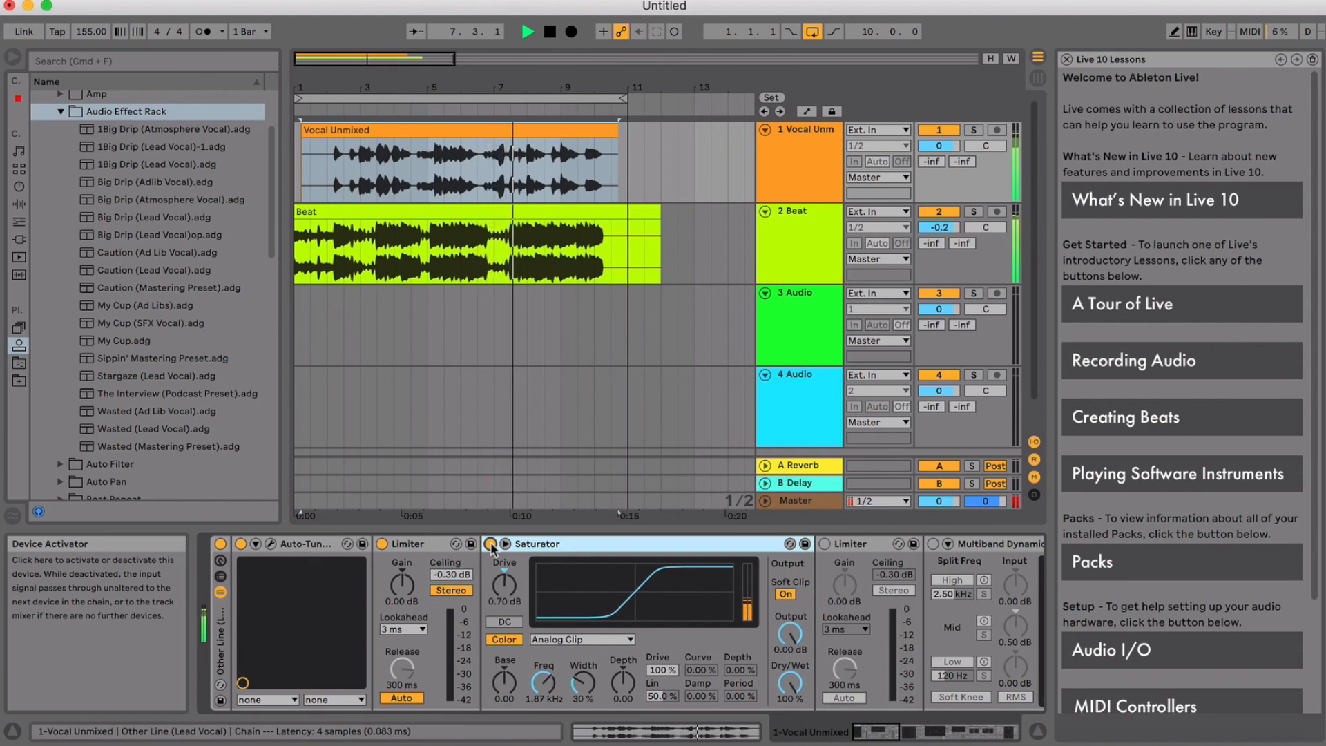
pyautogui.click(490, 544)
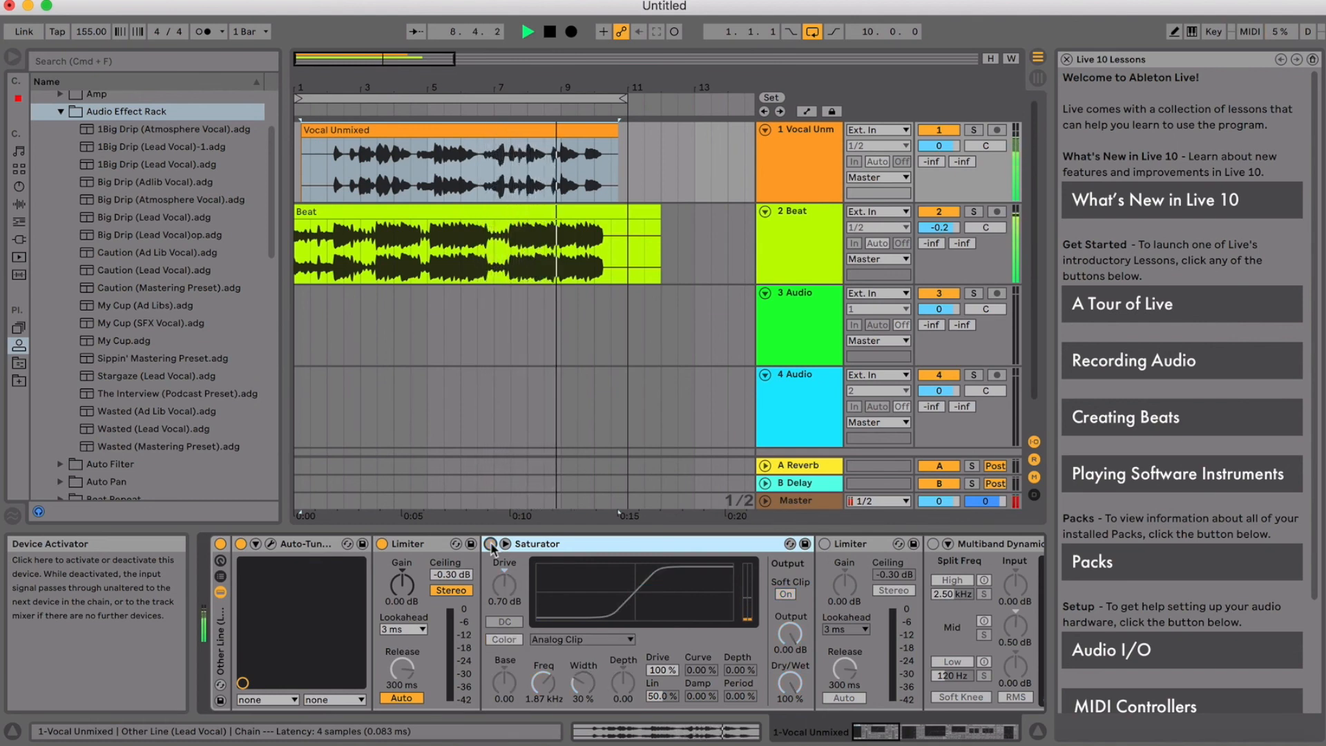
pyautogui.click(491, 544)
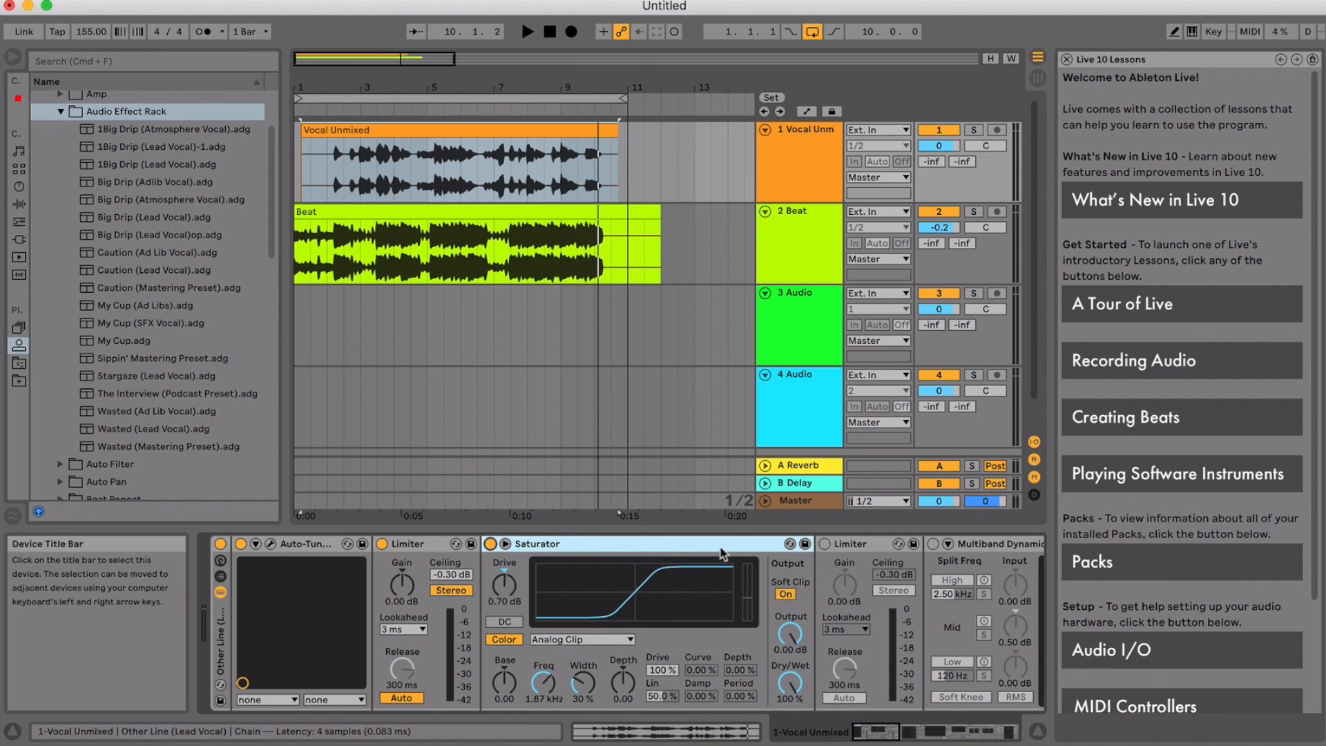
# Activate the second Limiter, placed between the Saturator and Multiband Dynamics in the vocal chain.
pyautogui.hscroll(5, 722, 553)
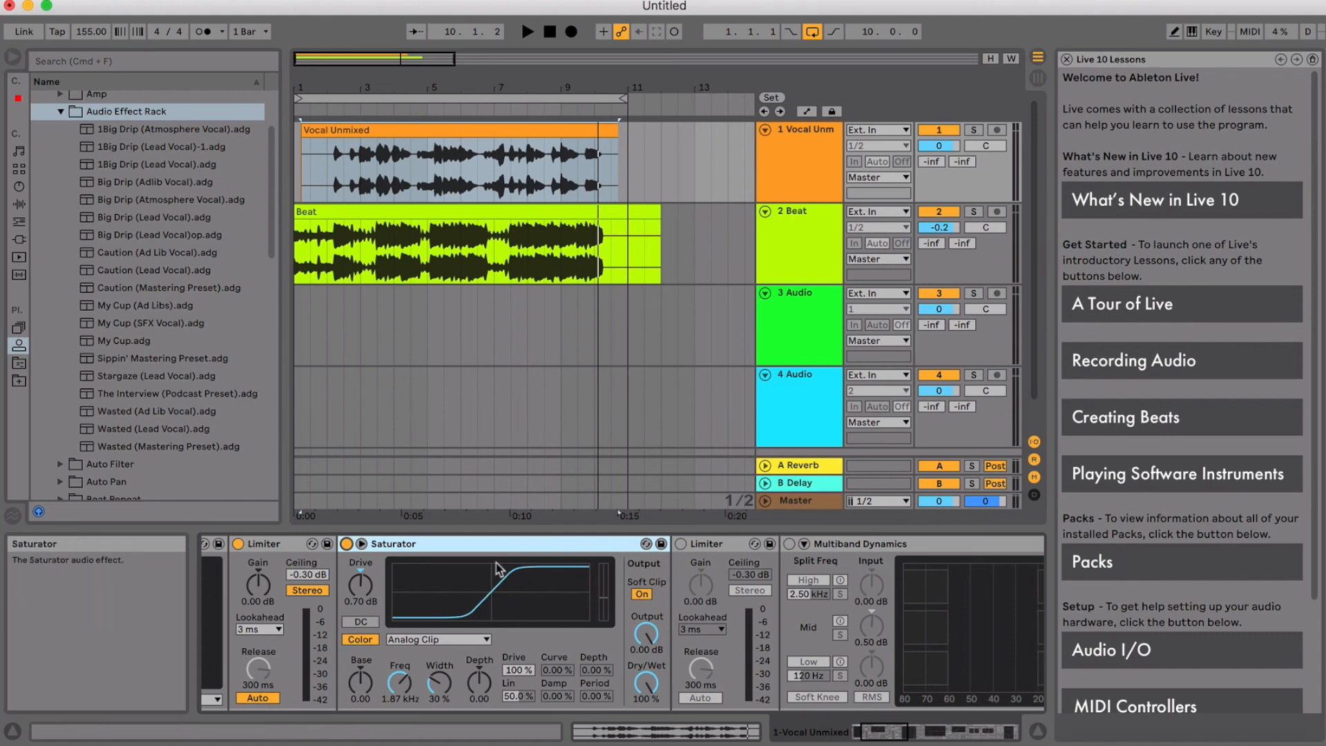
pyautogui.hscroll(1, 553, 548)
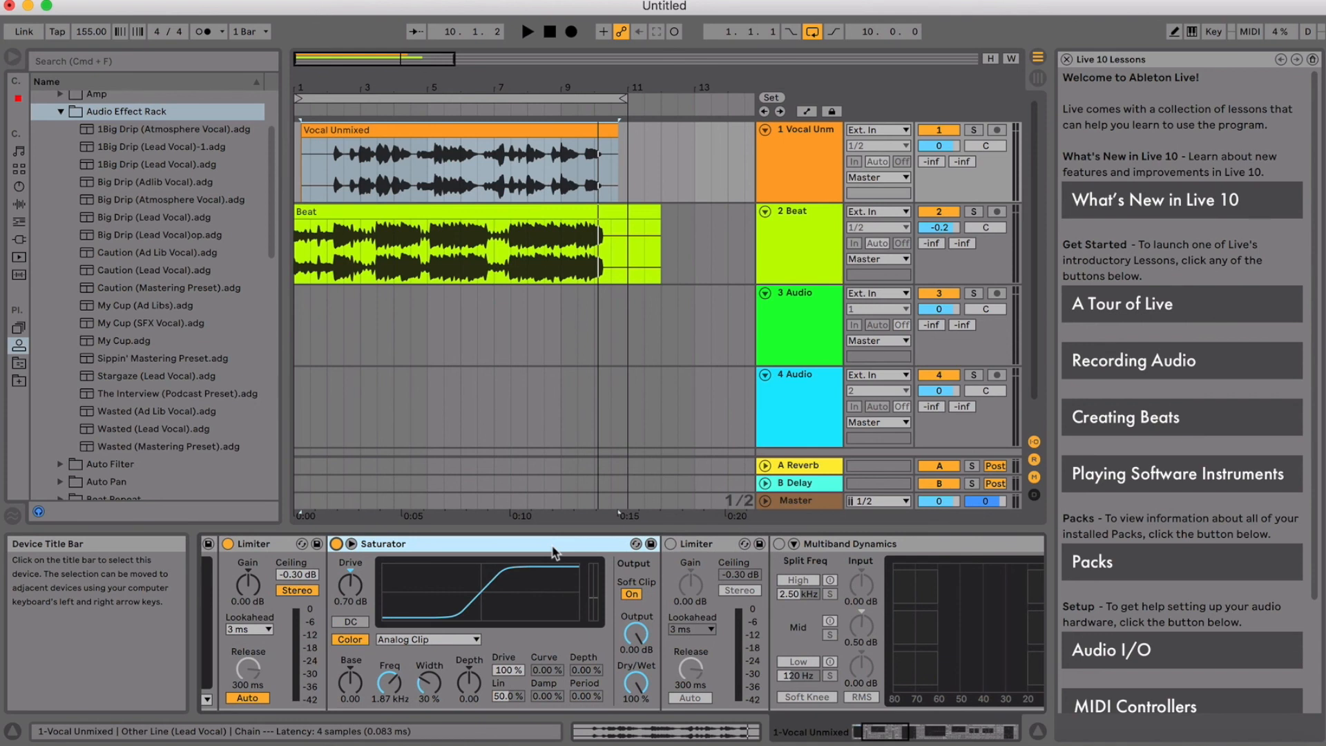
pyautogui.hscroll(5, 553, 552)
pyautogui.click(540, 544)
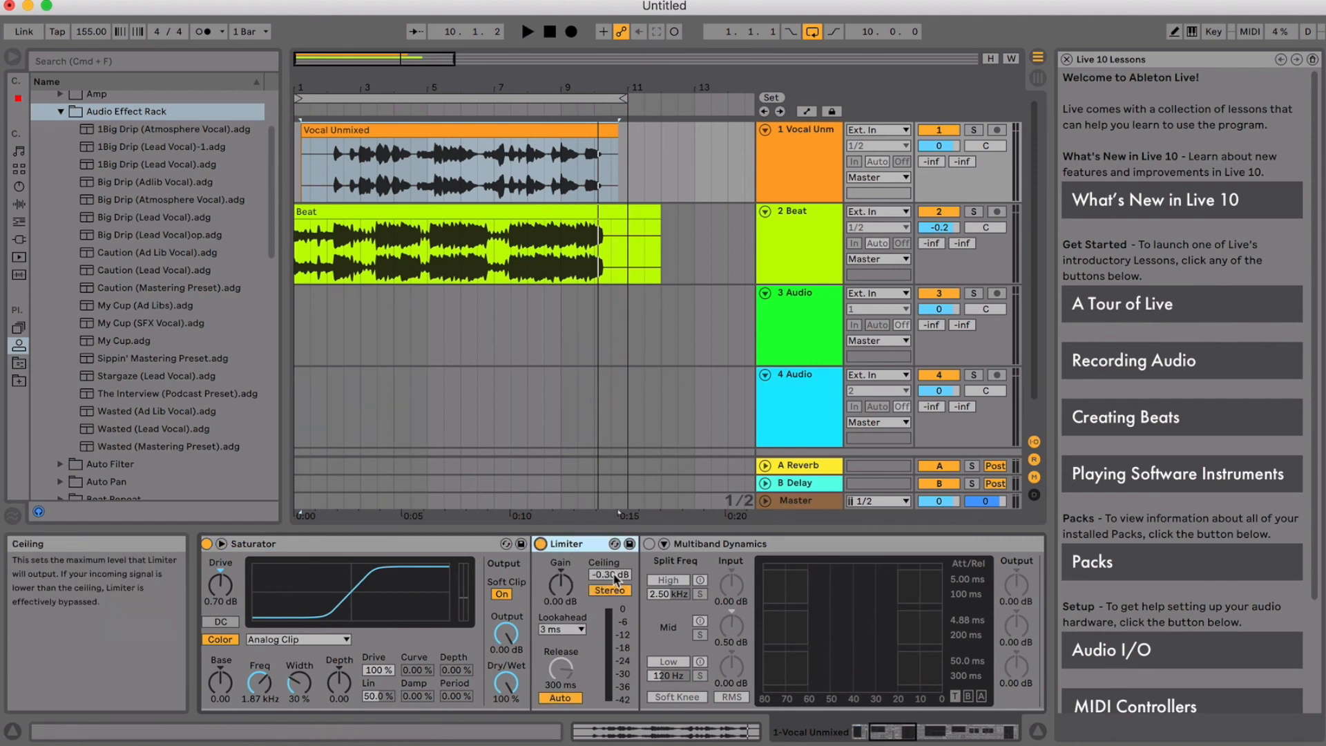
# Activate Multiband Dynamics and compare the vocal with it on and off during playback, leaving it on.
pyautogui.hscroll(6, 622, 566)
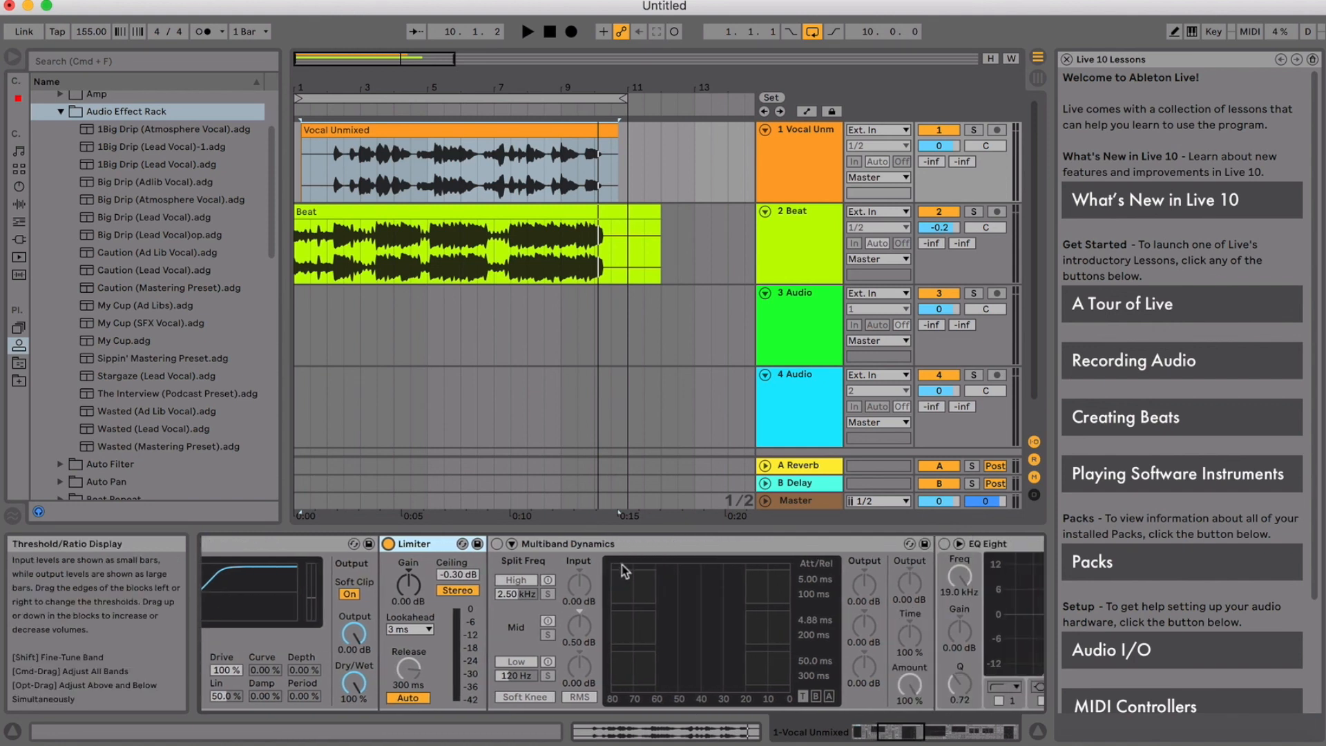
pyautogui.click(627, 554)
pyautogui.press('0')
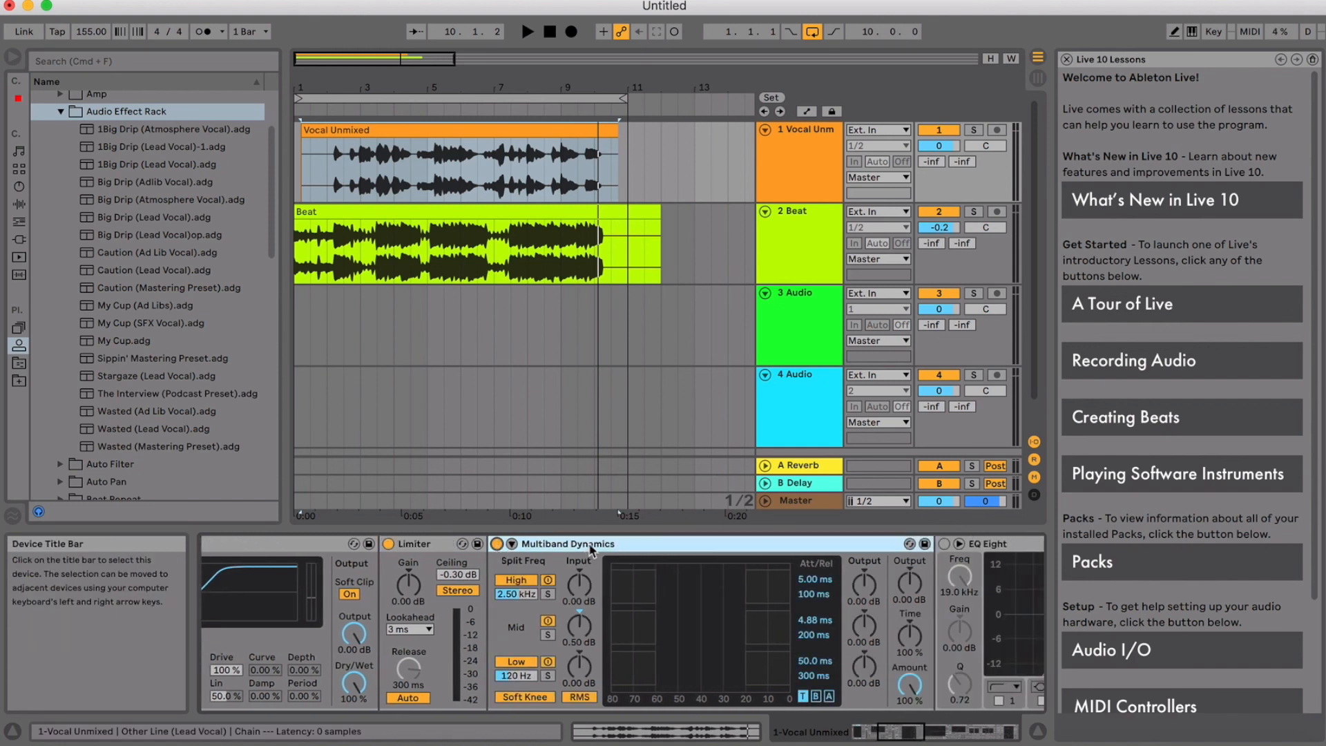
pyautogui.hscroll(5, 590, 549)
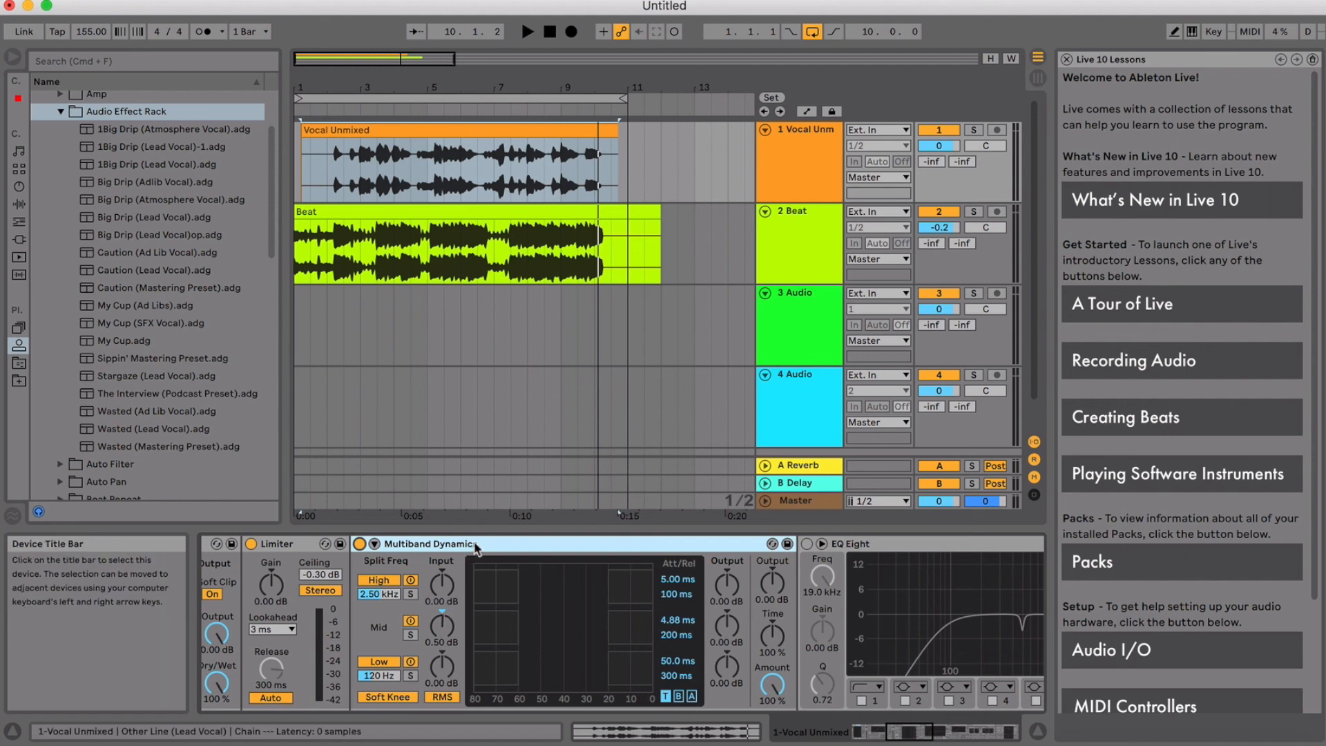
pyautogui.click(360, 544)
pyautogui.press('space')
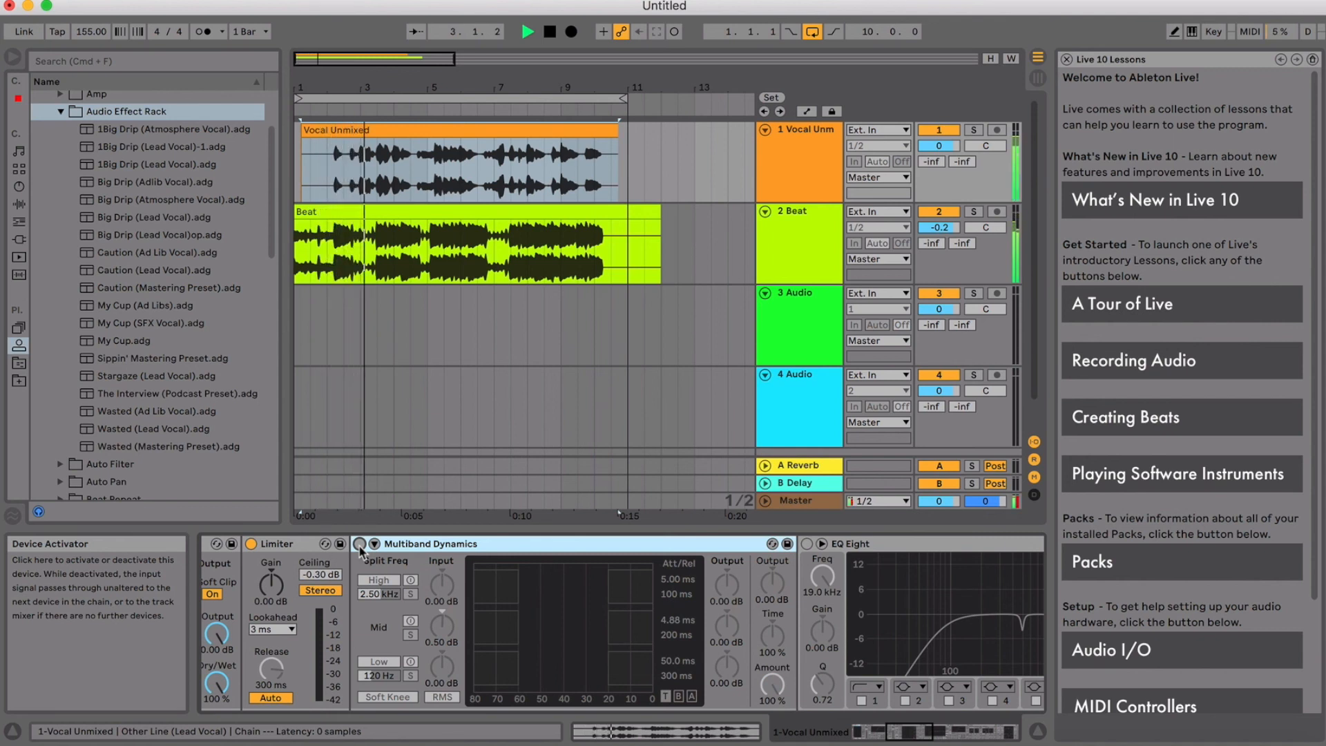
pyautogui.click(360, 545)
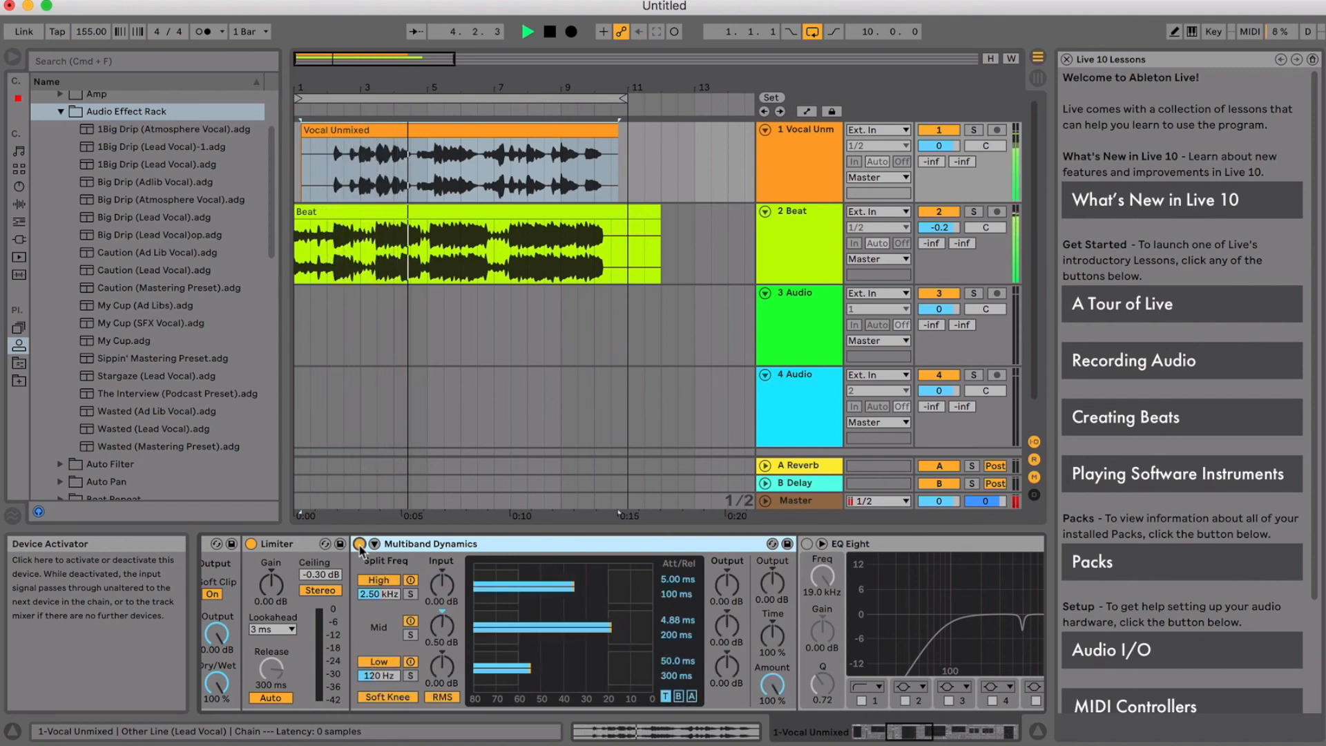
pyautogui.click(360, 545)
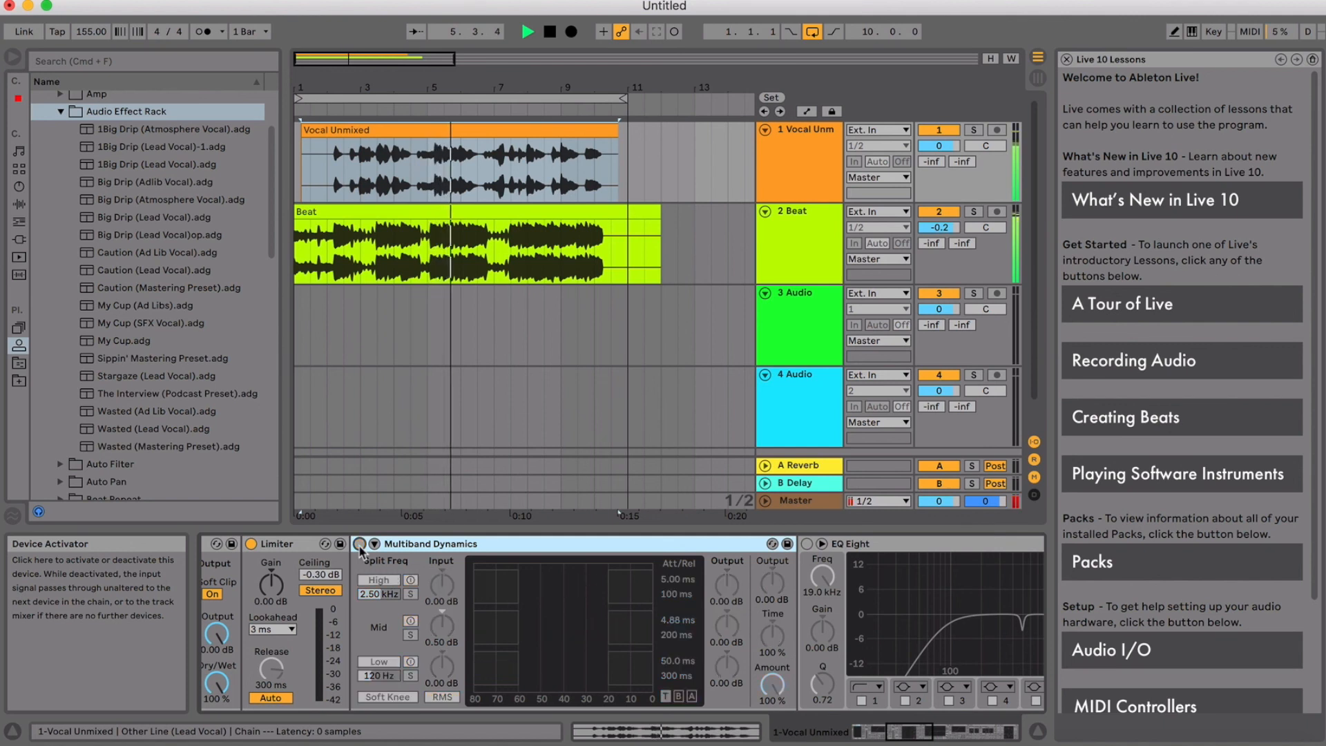
pyautogui.click(359, 545)
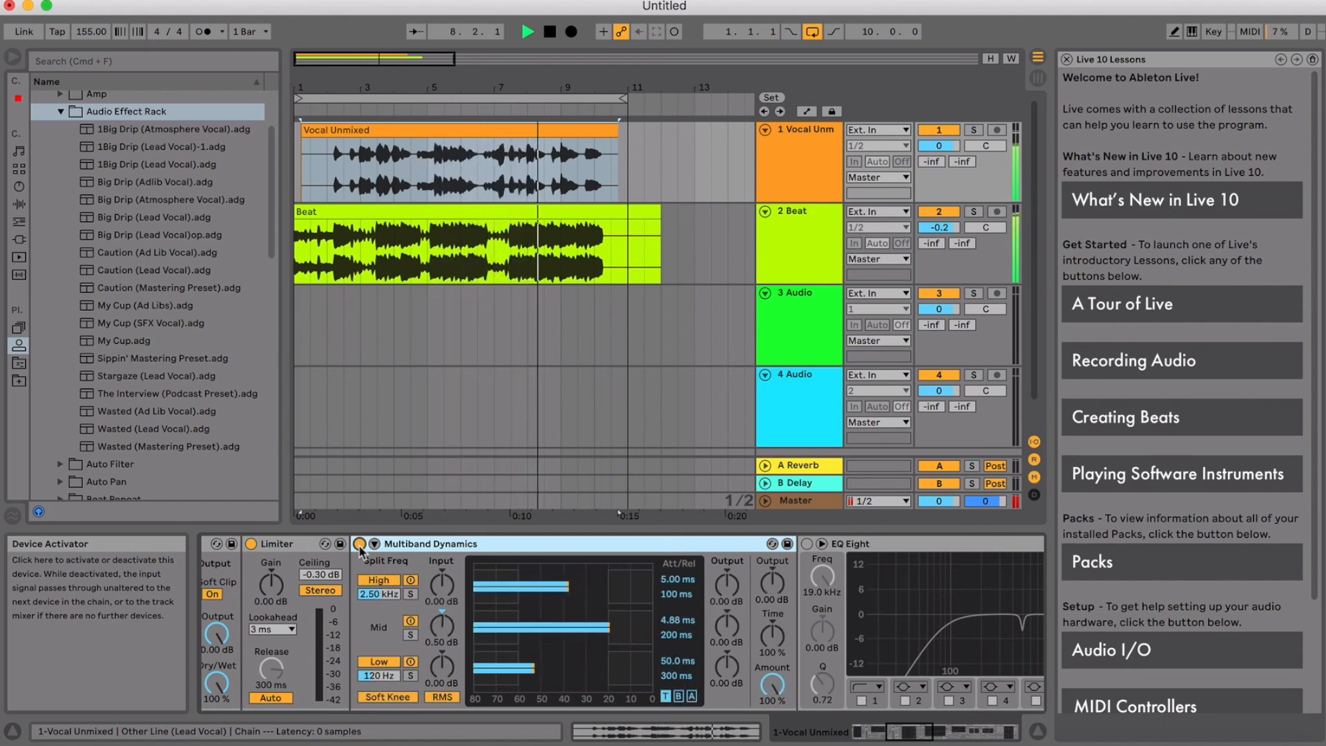
pyautogui.press('space')
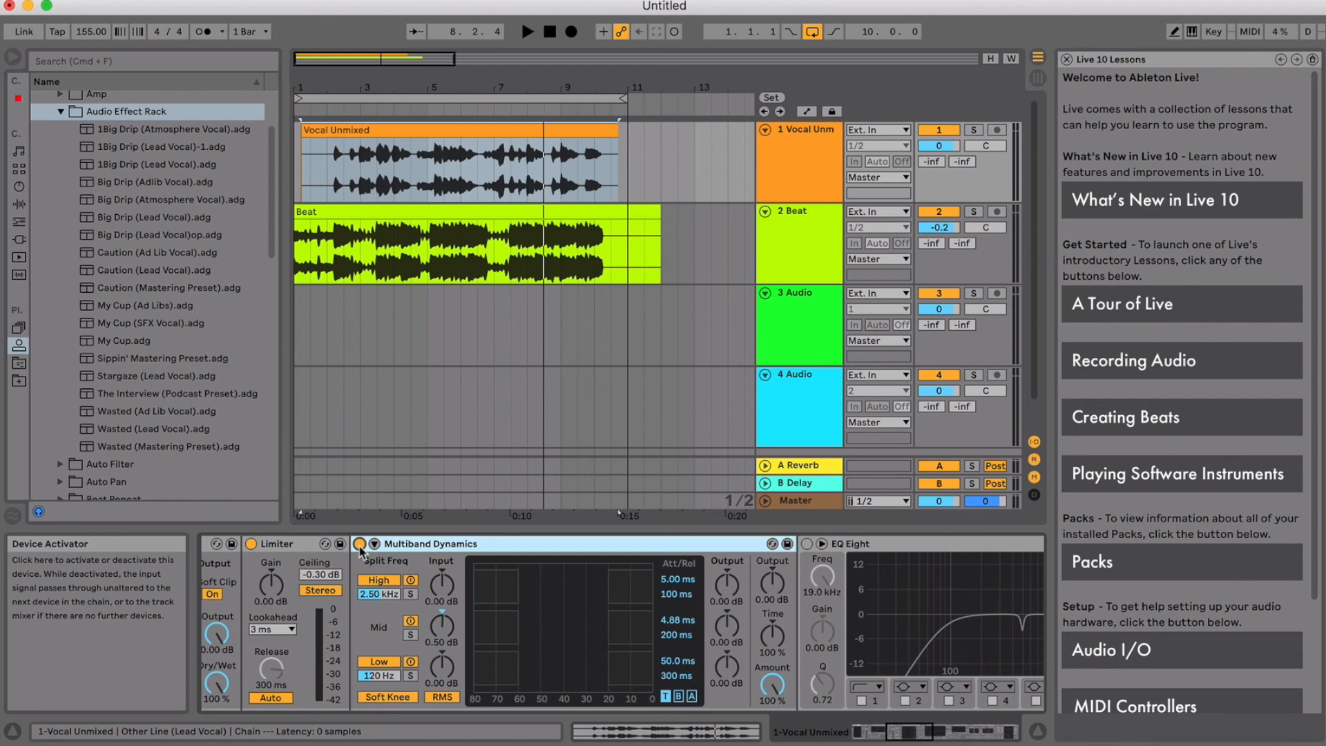
# Activate EQ Eight after Multiband Dynamics, as well as the Saturator that directly follows it in the vocal chain.
pyautogui.hscroll(10, 359, 547)
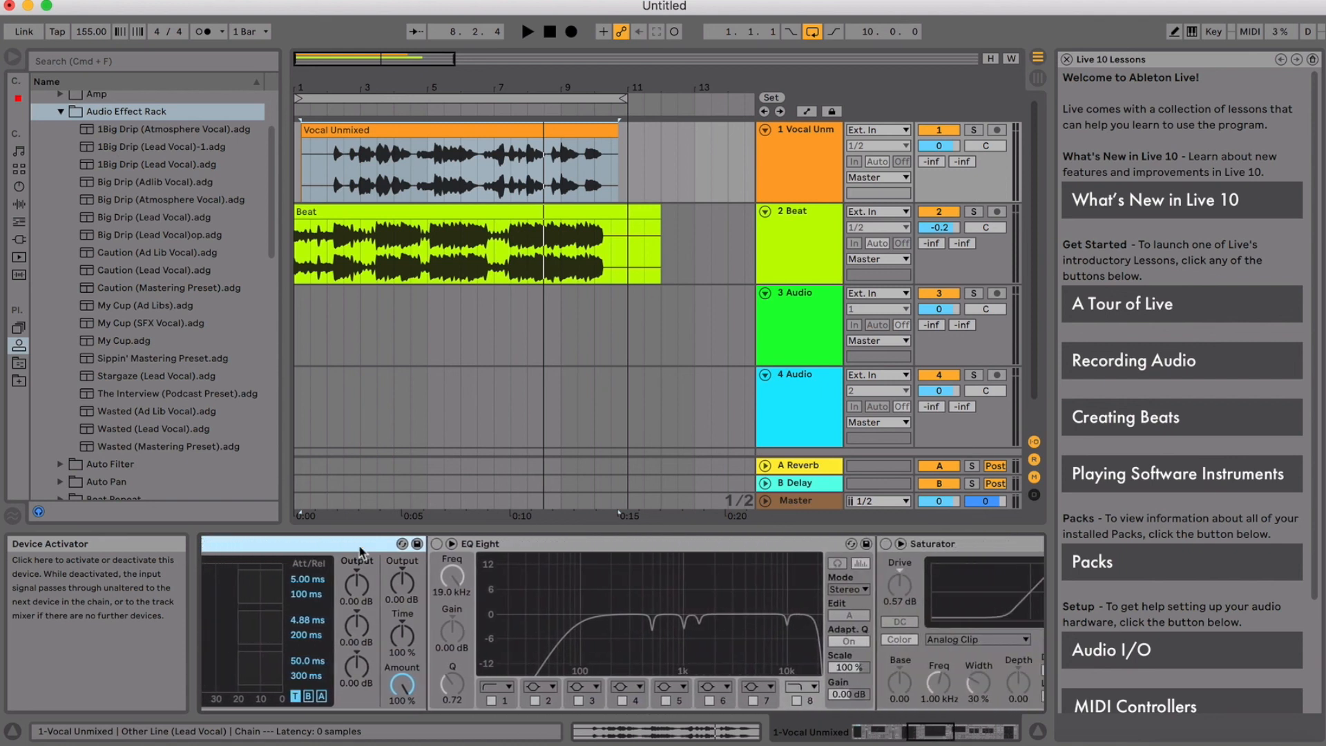
pyautogui.click(344, 544)
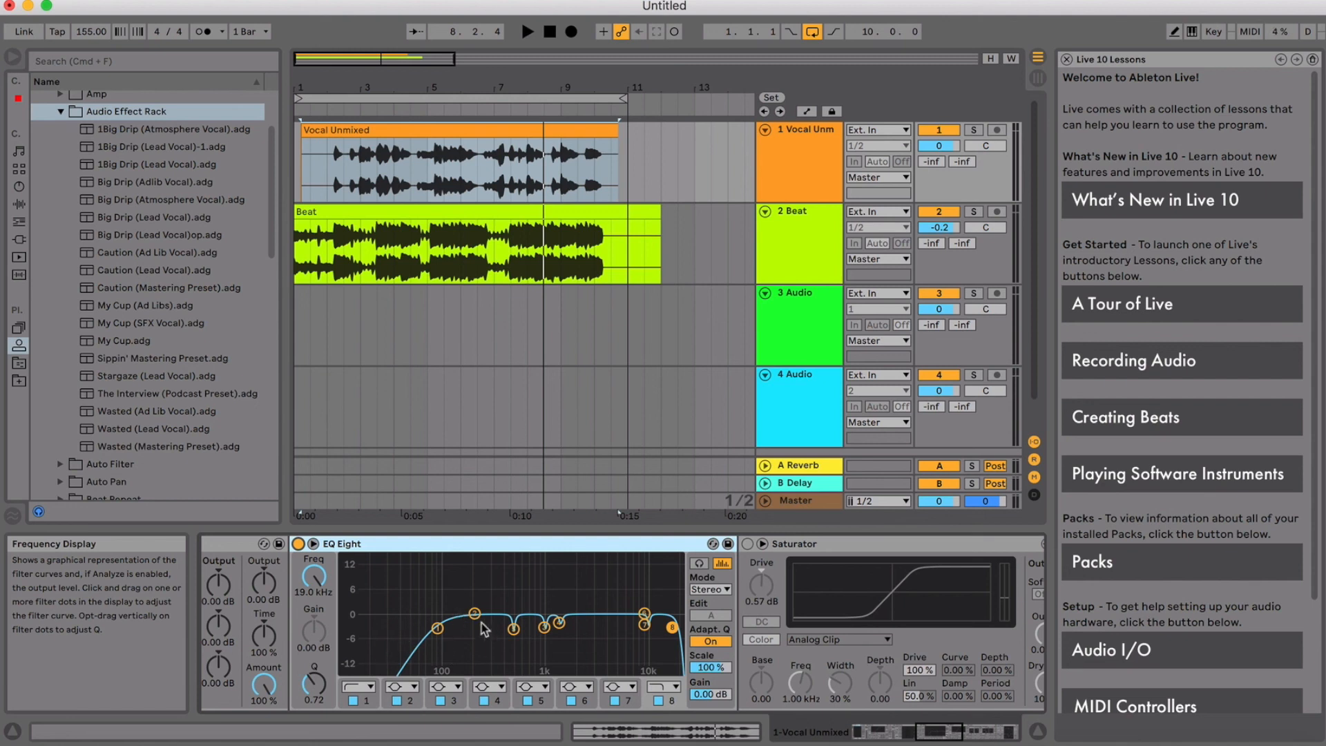
pyautogui.hscroll(10, 527, 547)
pyautogui.click(531, 543)
pyautogui.click(342, 545)
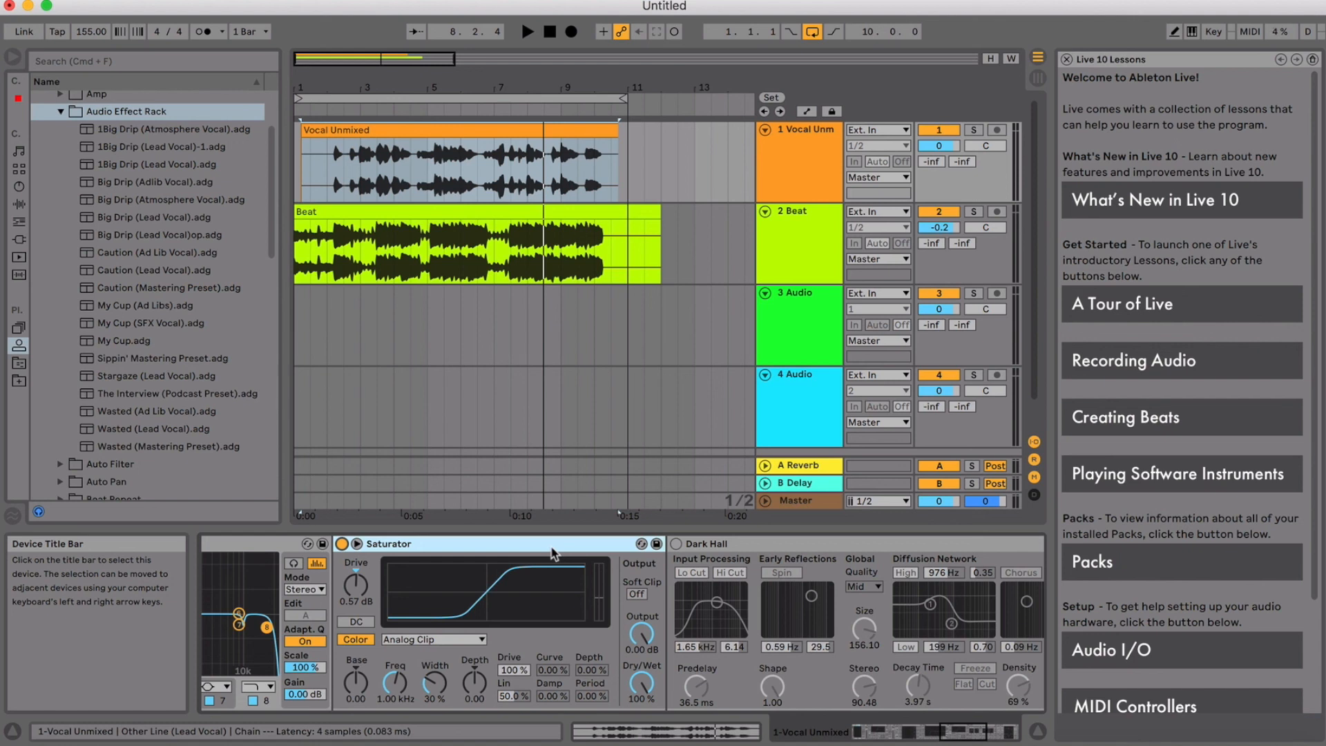
# Compare the vocal with the Saturator after EQ Eight off and on during playback, leaving it on.
pyautogui.hscroll(3, 553, 552)
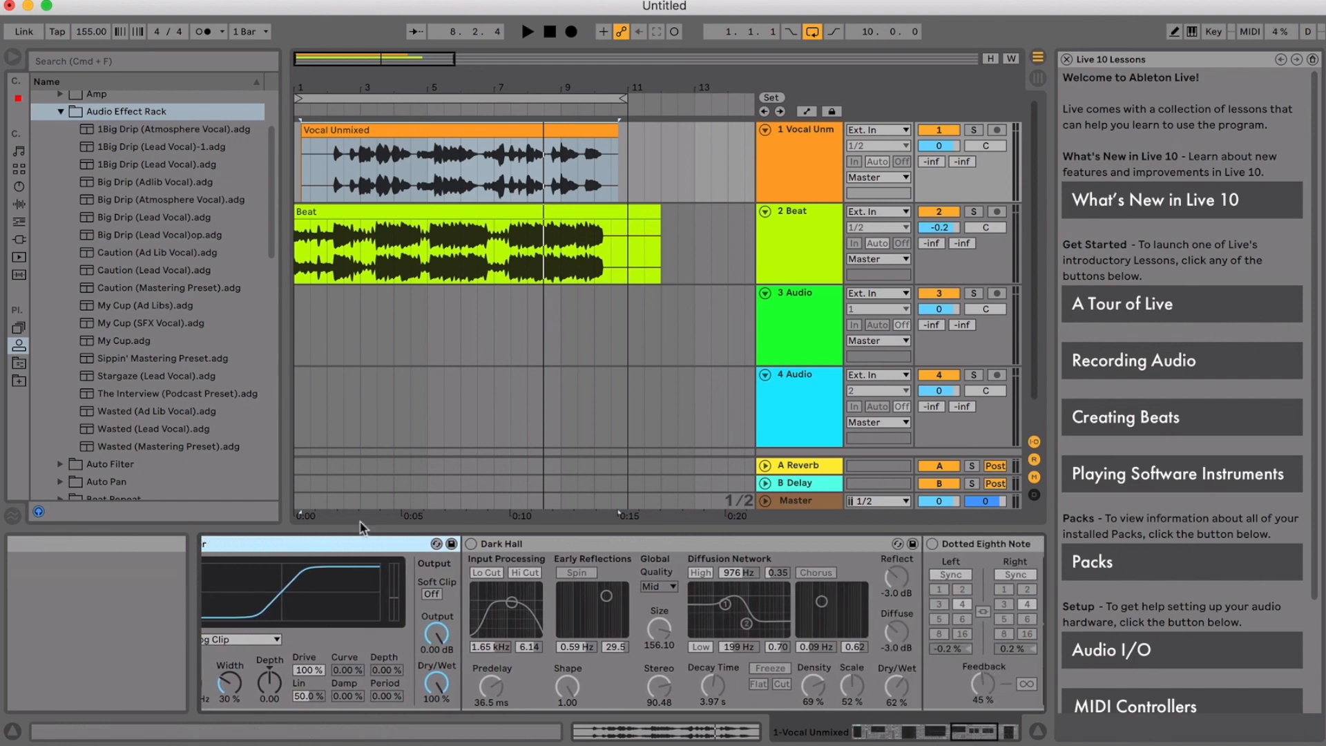
pyautogui.hscroll(-4, 322, 539)
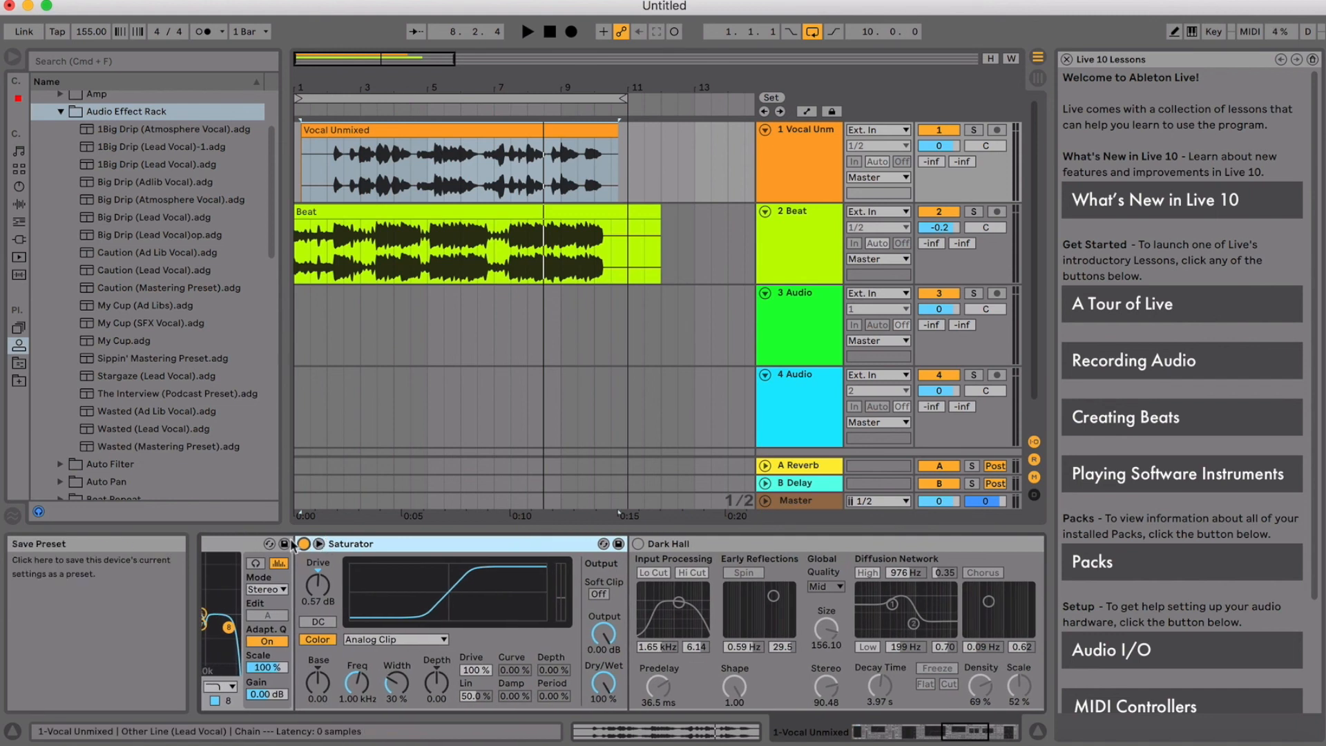
pyautogui.click(304, 544)
pyautogui.press('space')
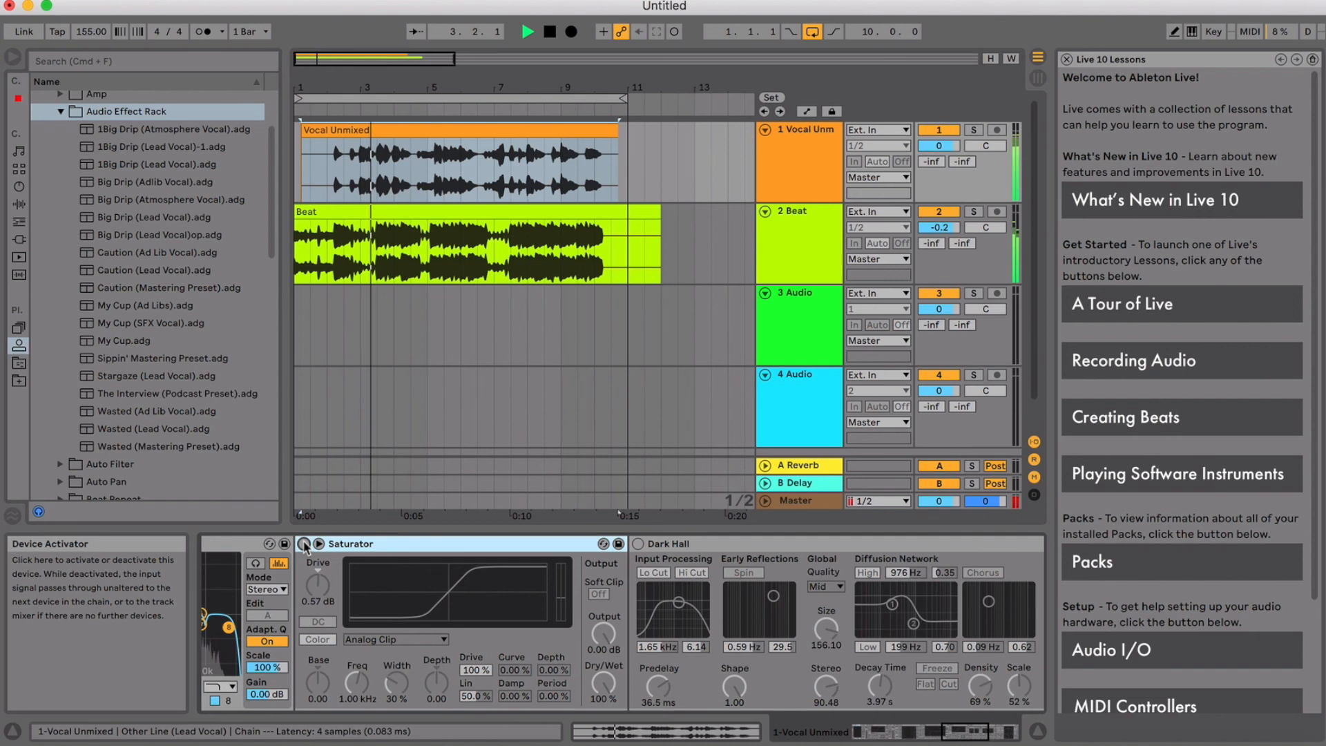
pyautogui.click(303, 544)
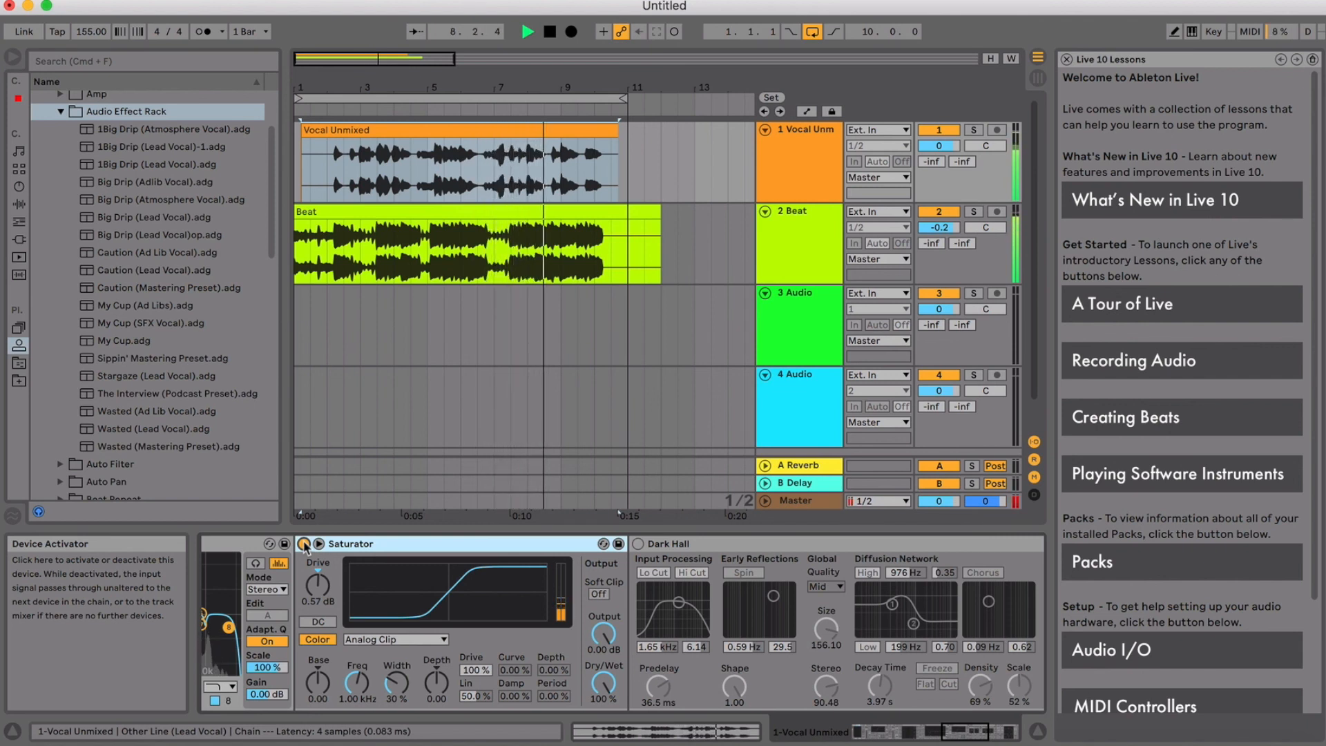
pyautogui.click(304, 544)
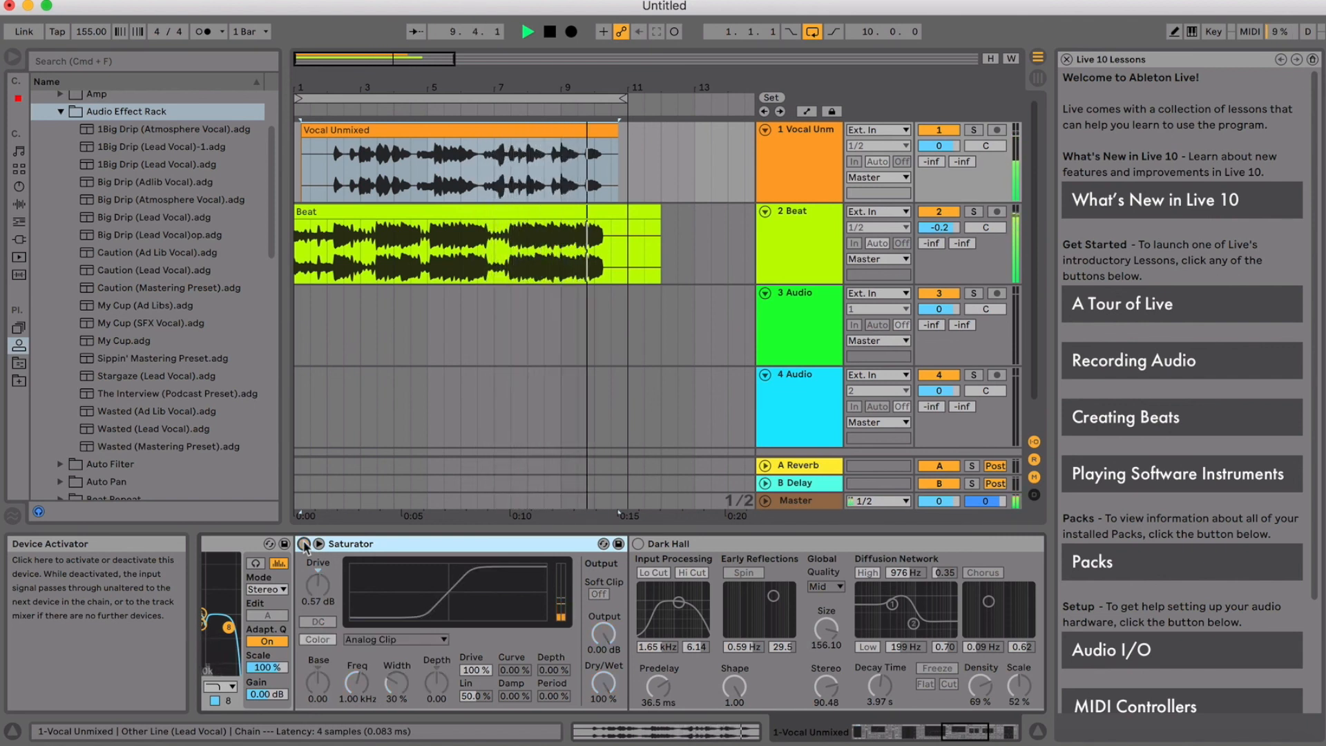
pyautogui.click(304, 545)
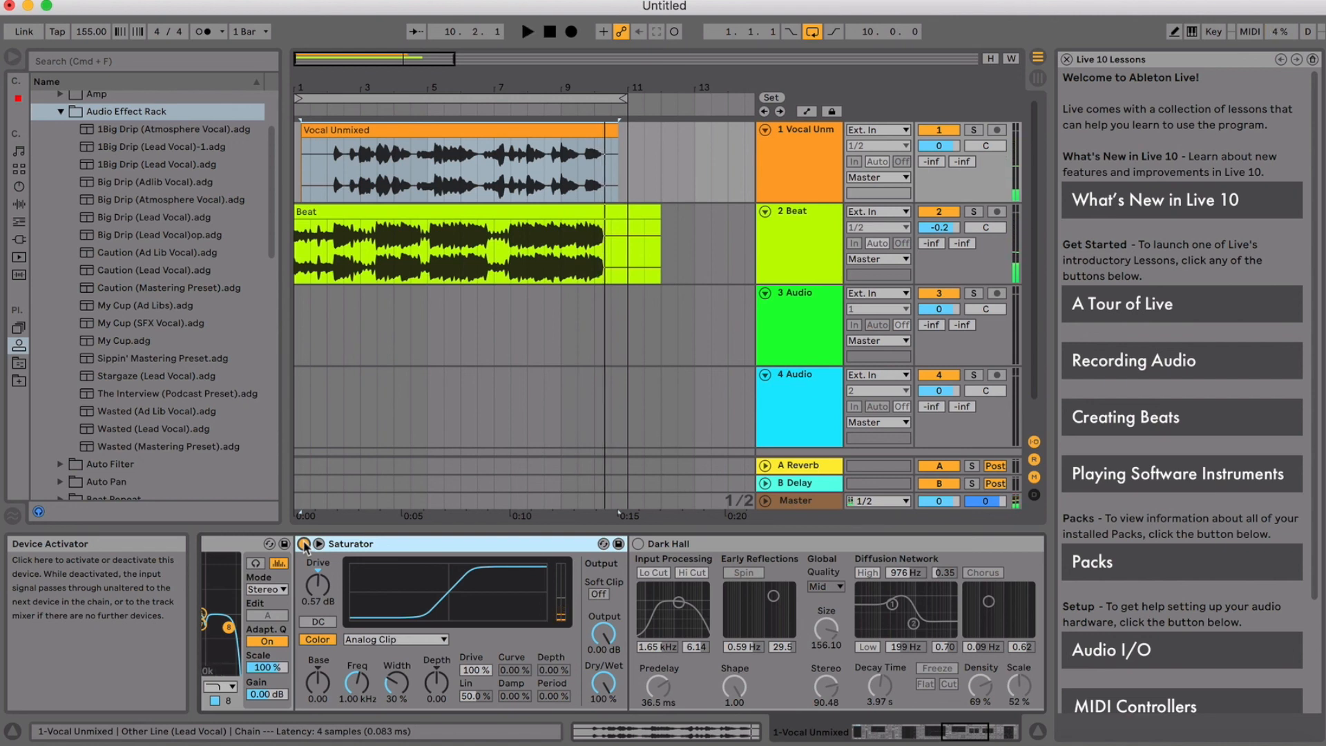
# Activate the Dark Hall reverb and compare the vocal with it off and on during playback, leaving it on.
pyautogui.hscroll(5, 680, 540)
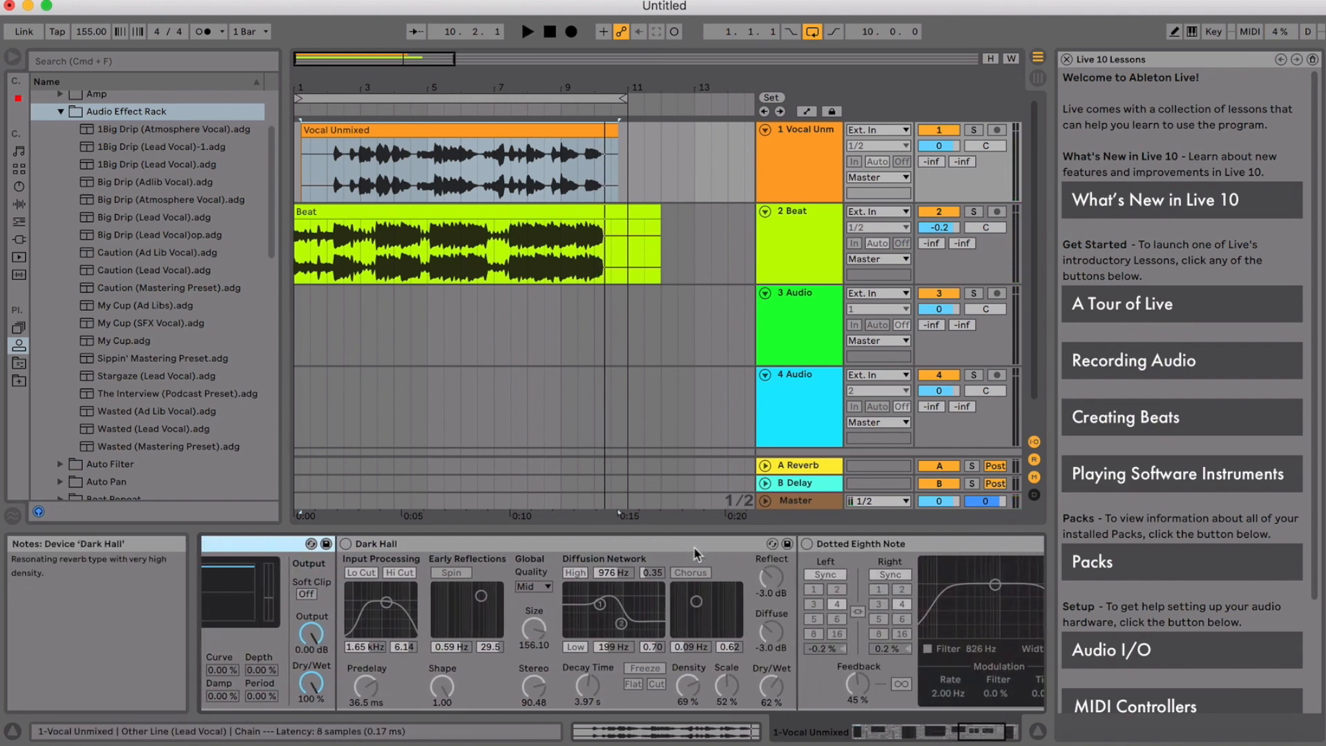
pyautogui.hscroll(2, 693, 546)
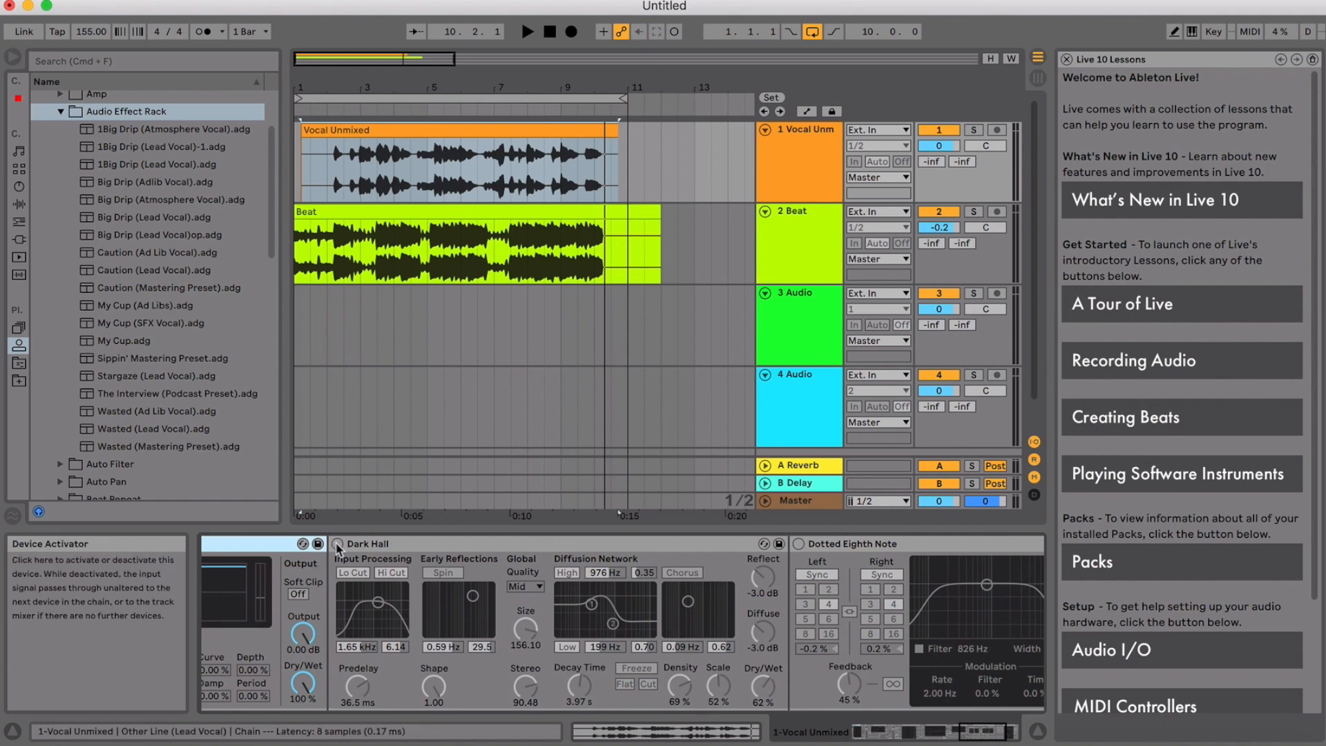
pyautogui.click(338, 544)
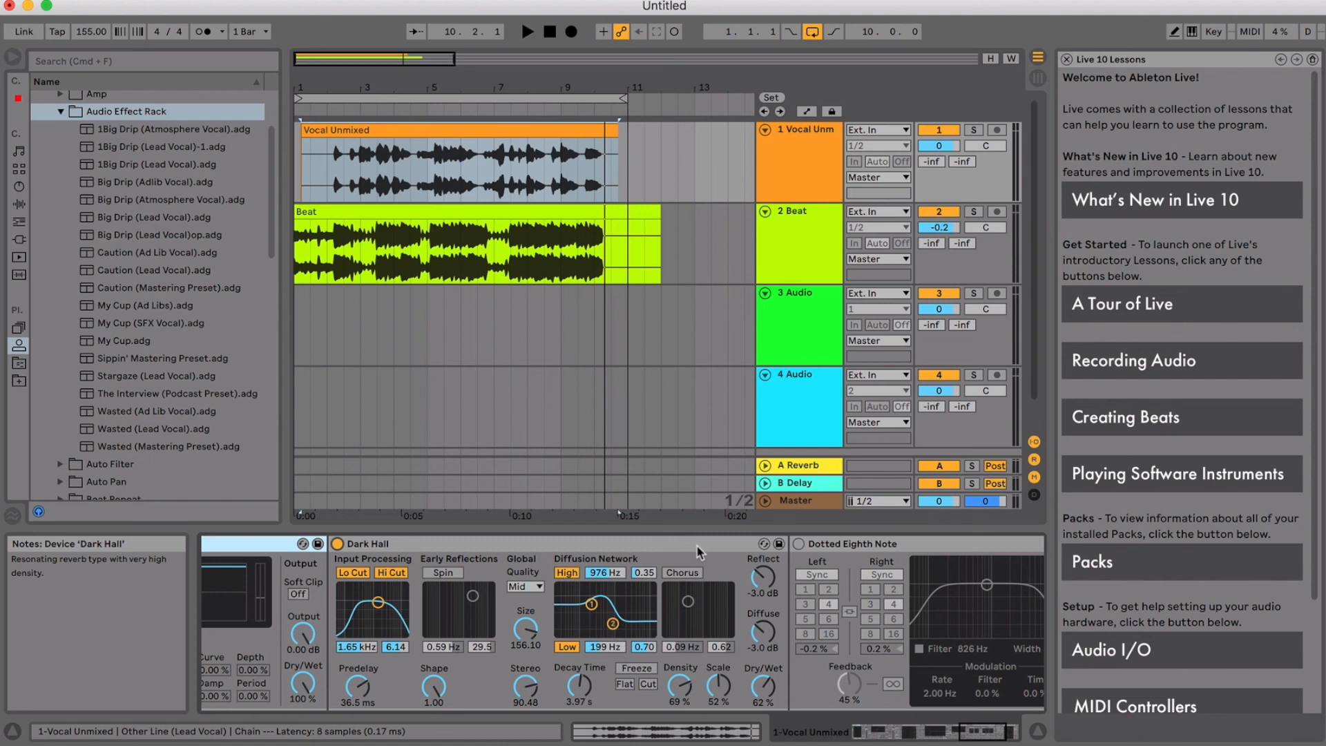
pyautogui.click(545, 552)
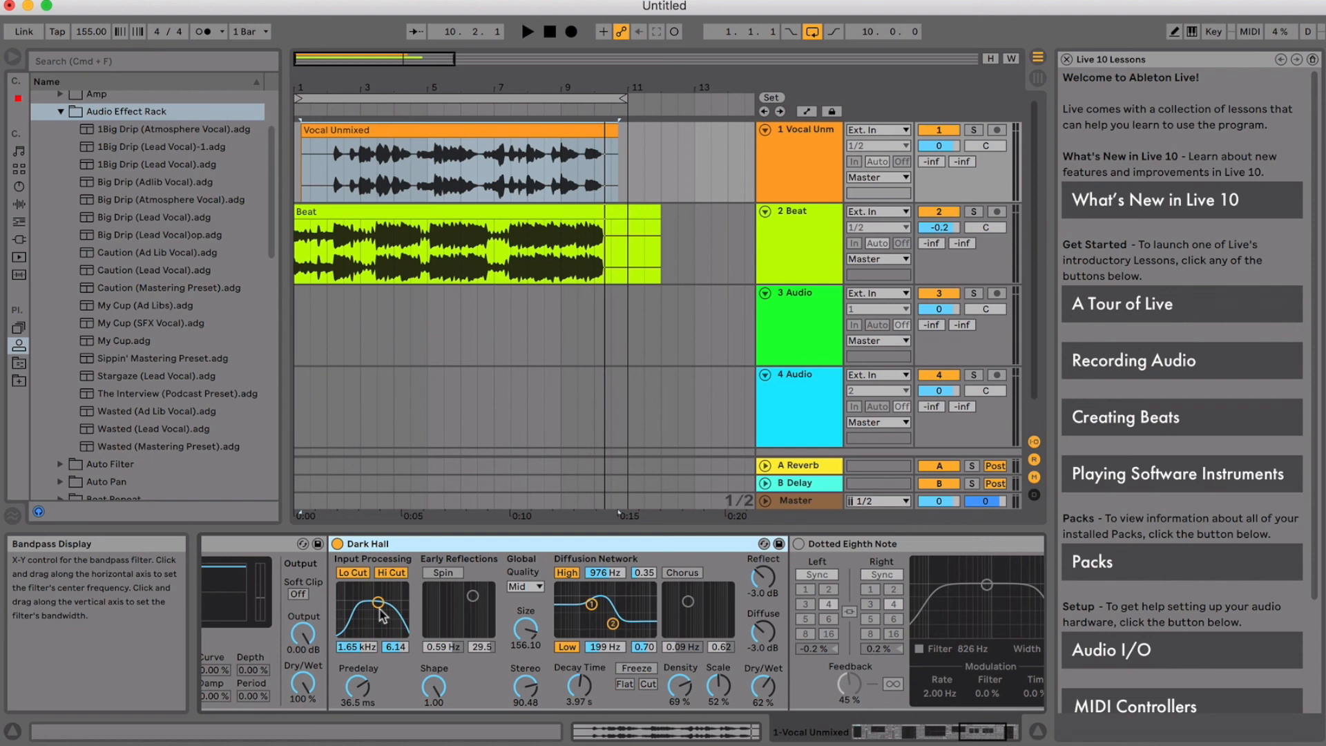
pyautogui.click(337, 544)
pyautogui.press('space')
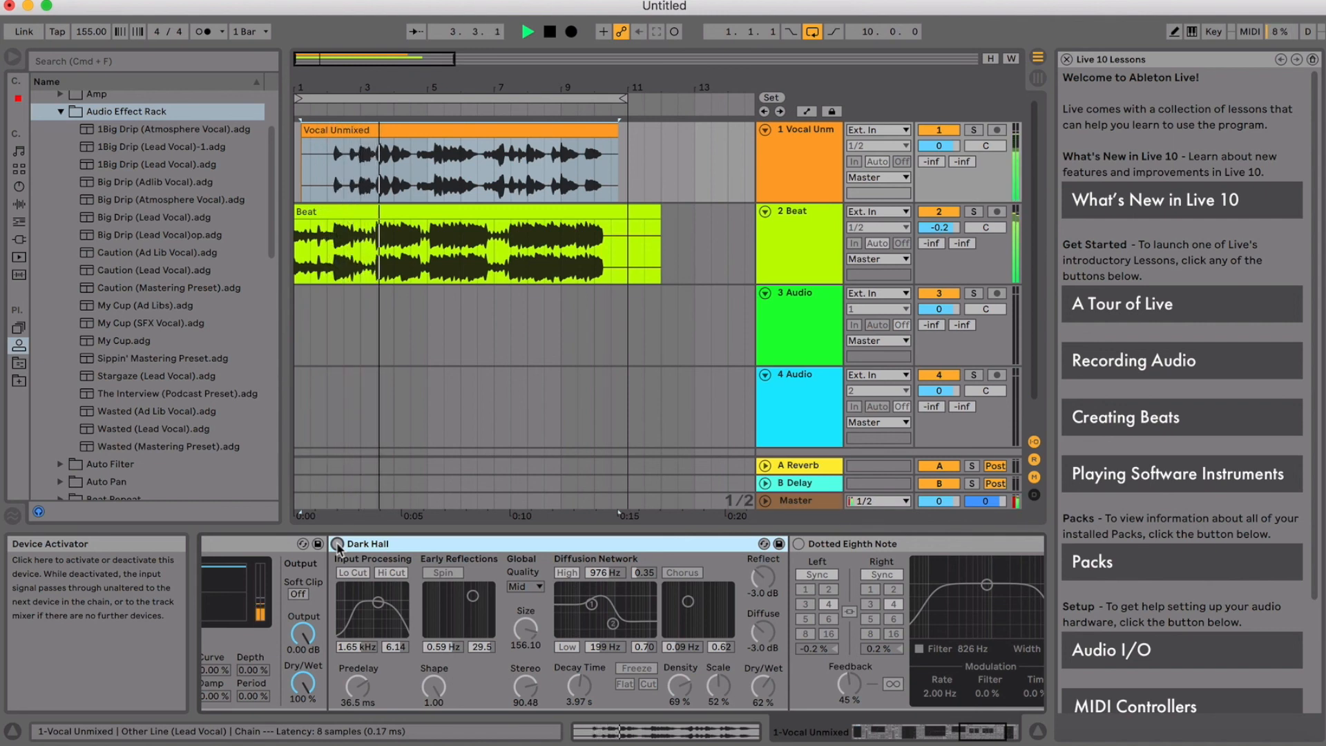
pyautogui.click(338, 543)
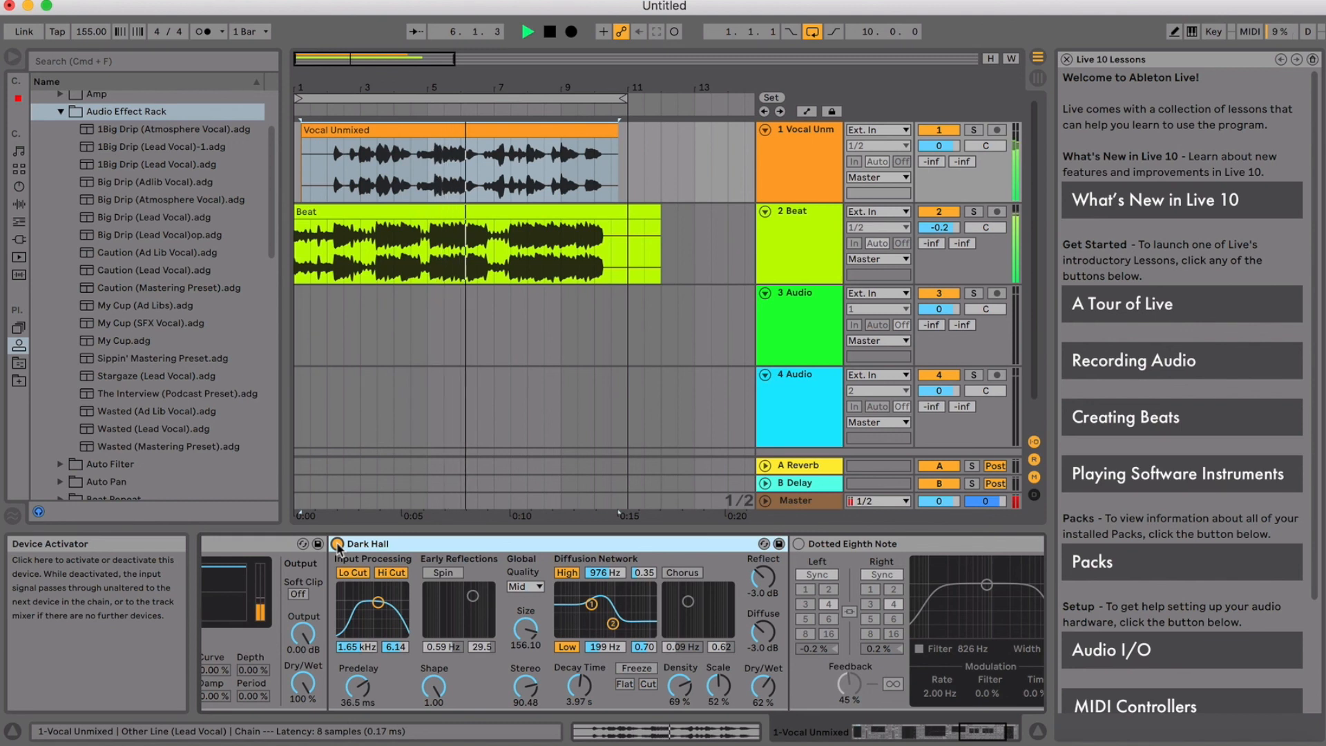
pyautogui.click(338, 543)
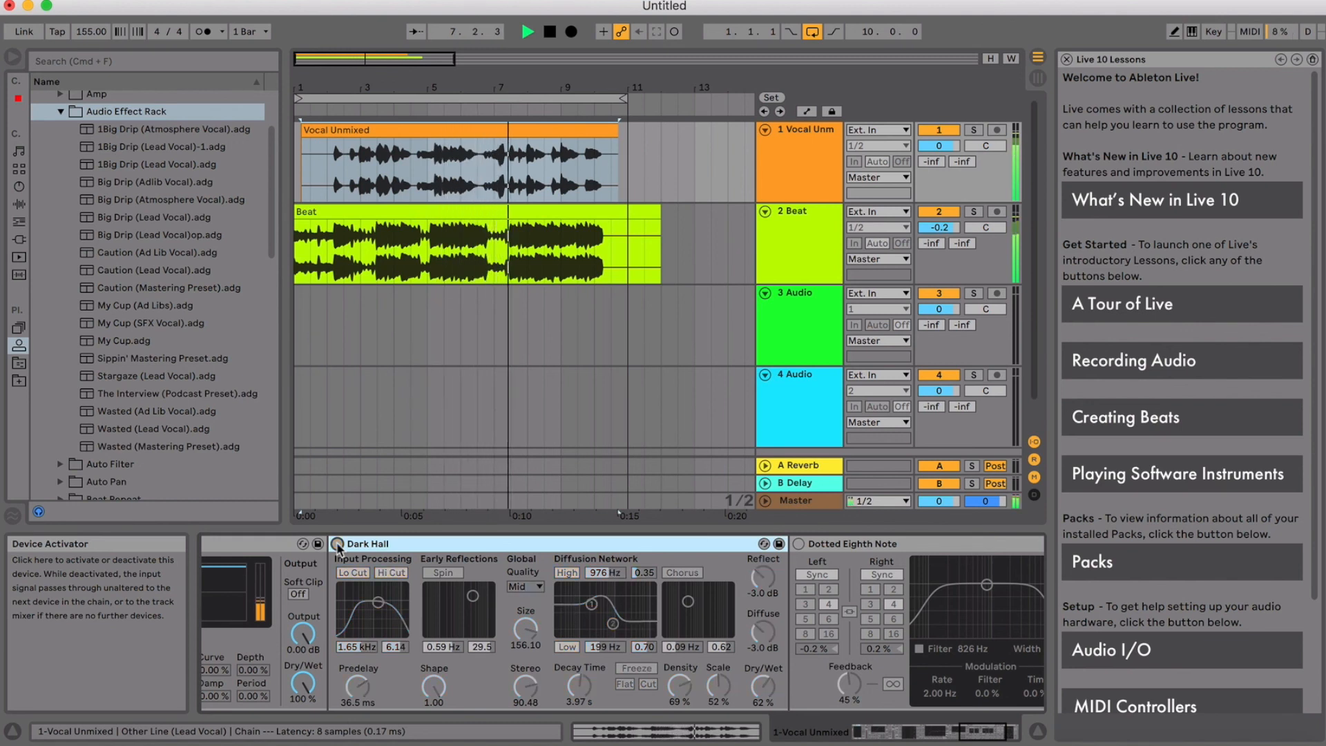
pyautogui.click(338, 543)
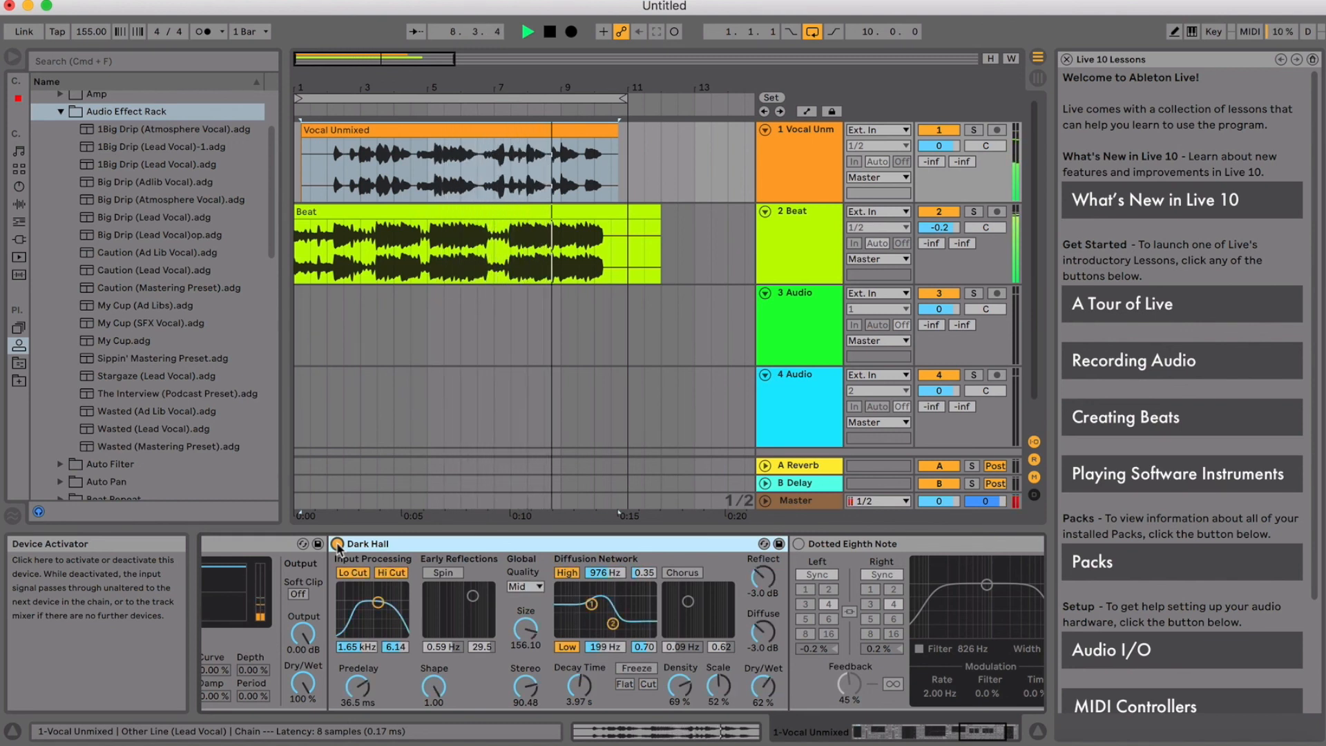
pyautogui.press('space')
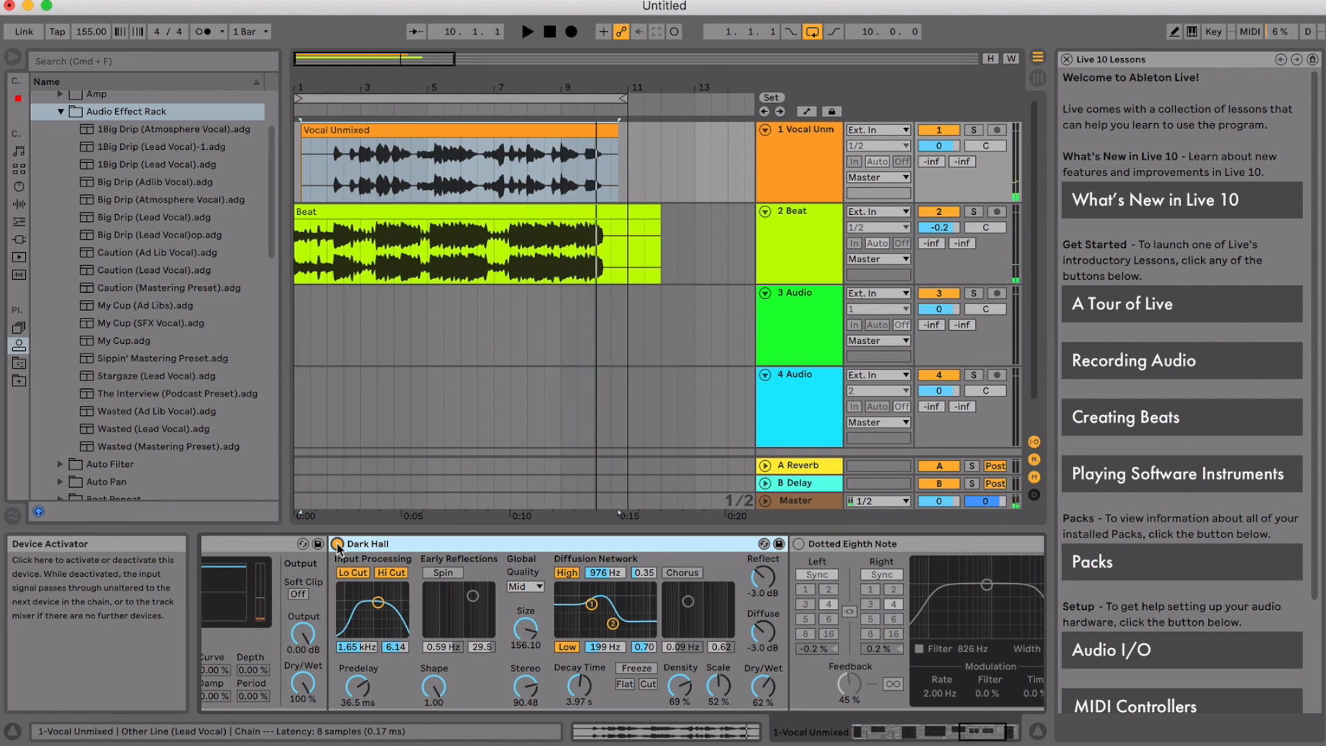
# Activate the Dotted Eighth Note delay and compare the vocal with it off and on during playback, leaving it on.
pyautogui.hscroll(5, 556, 545)
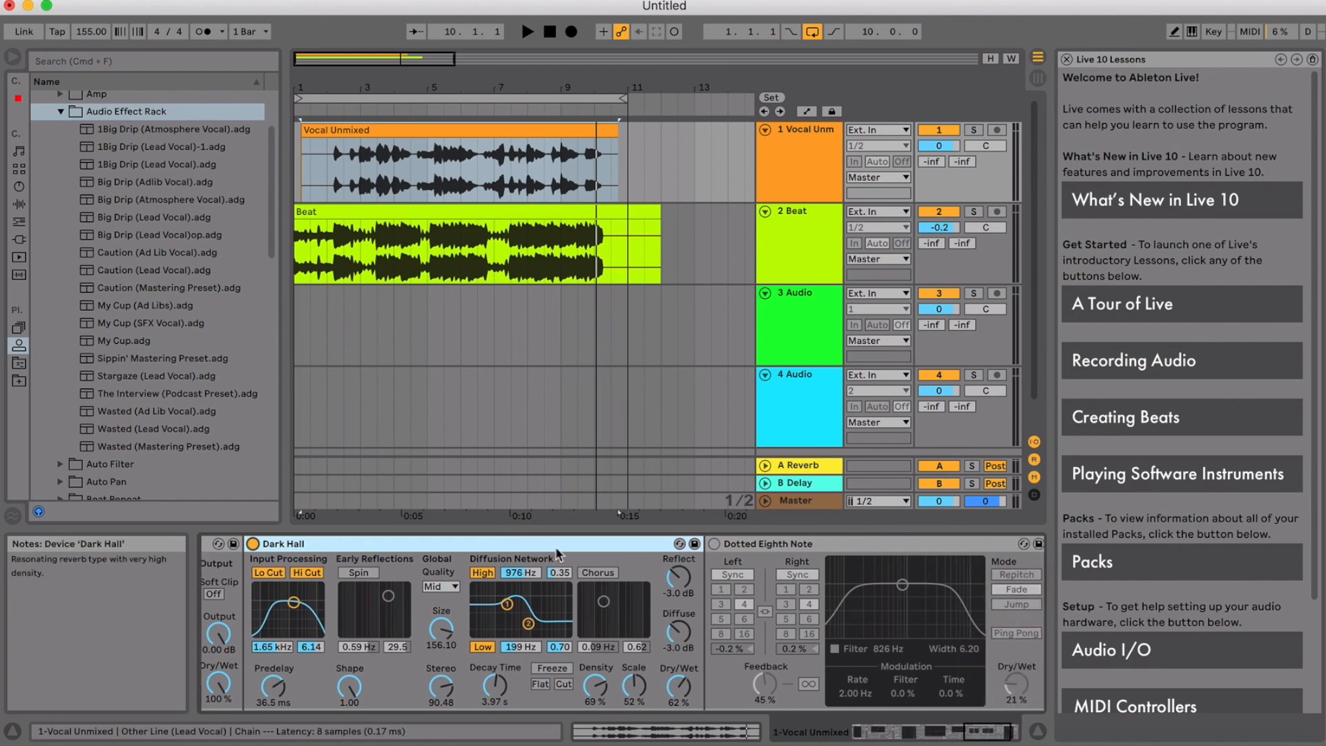
pyautogui.click(659, 544)
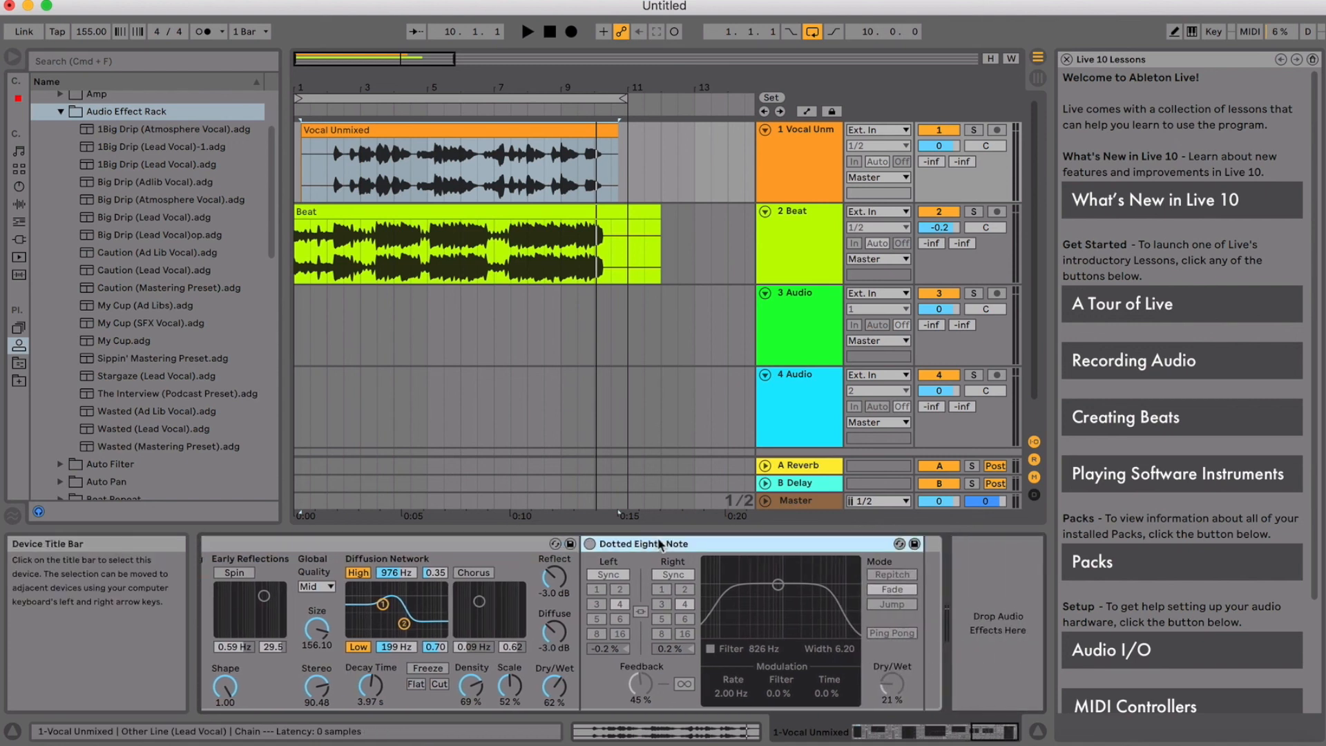
pyautogui.click(590, 544)
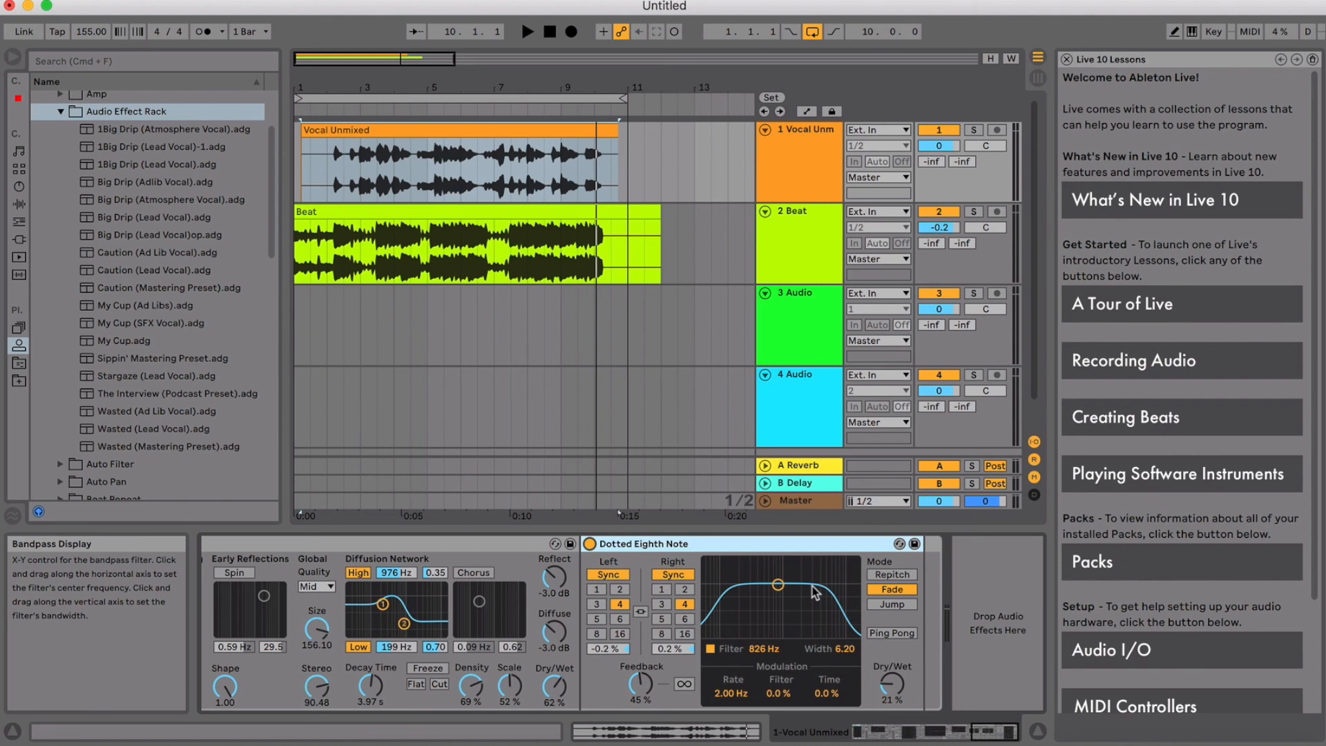
pyautogui.hscroll(-3, 667, 556)
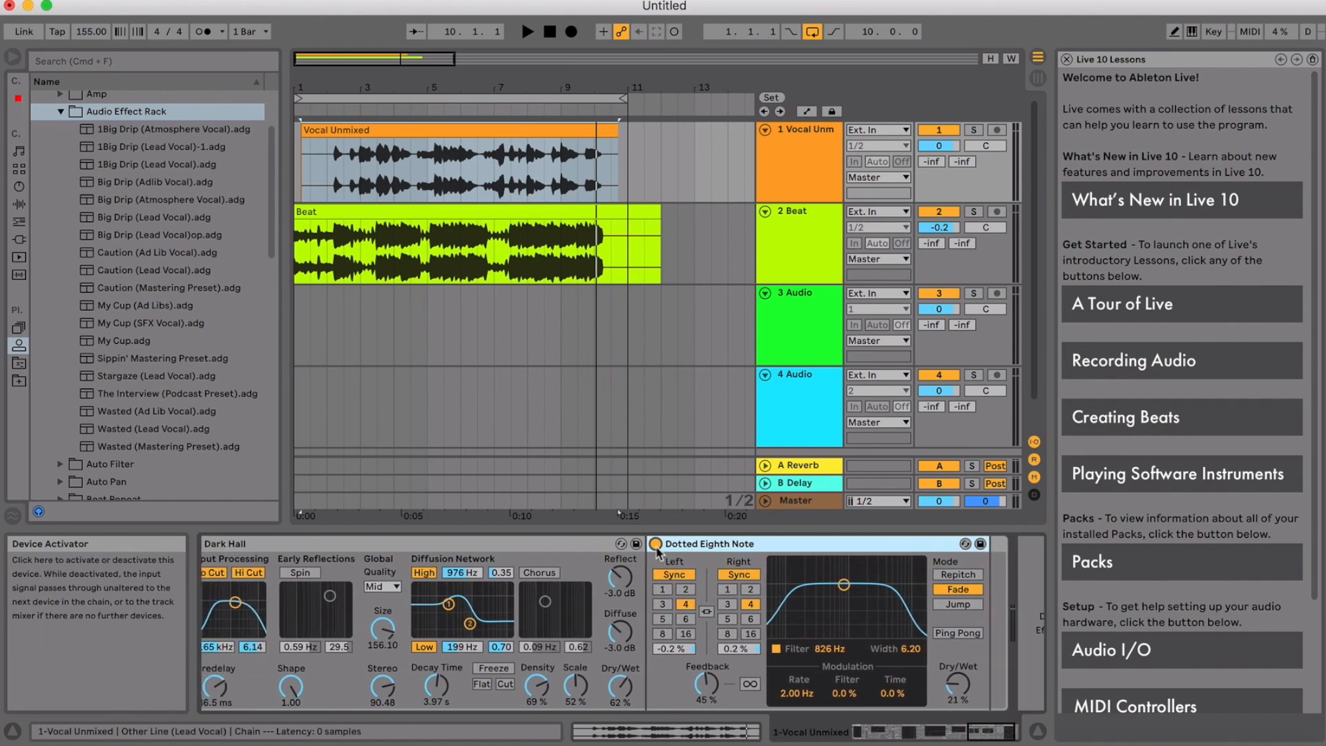
pyautogui.click(655, 545)
pyautogui.press('space')
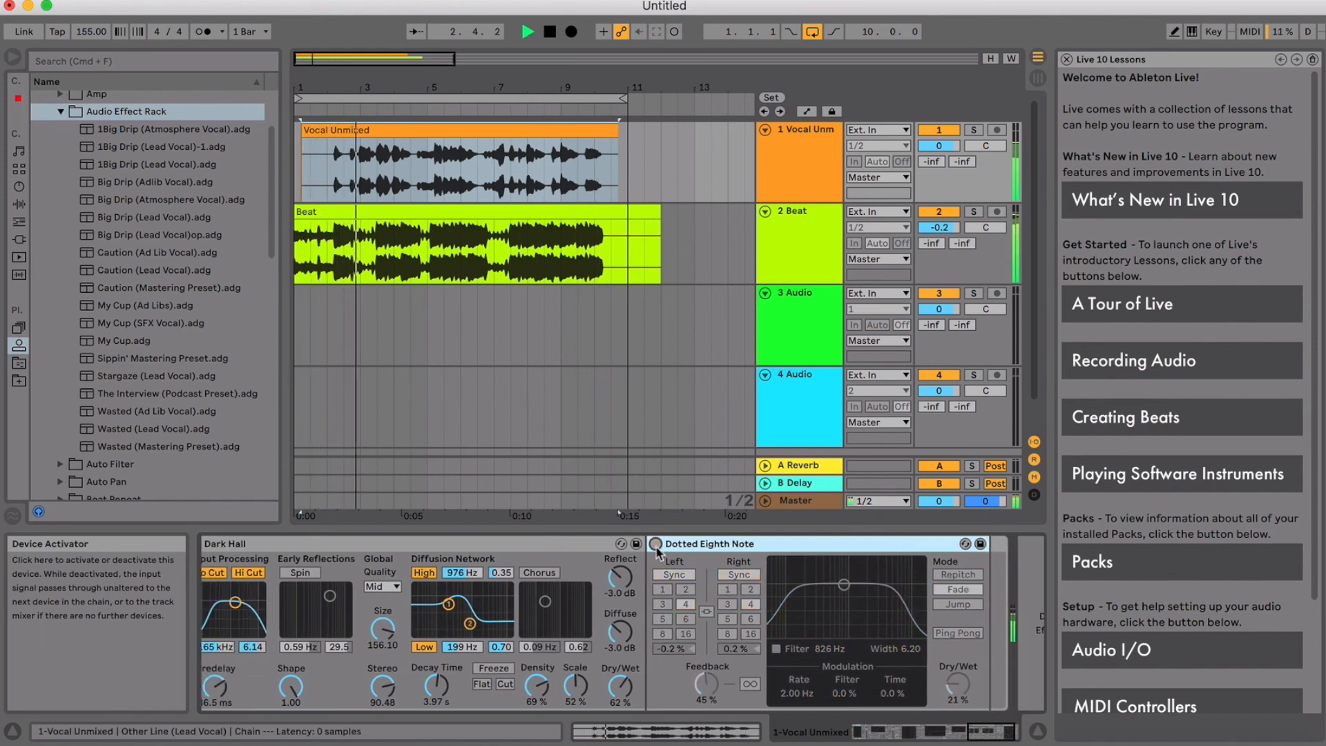
pyautogui.click(655, 545)
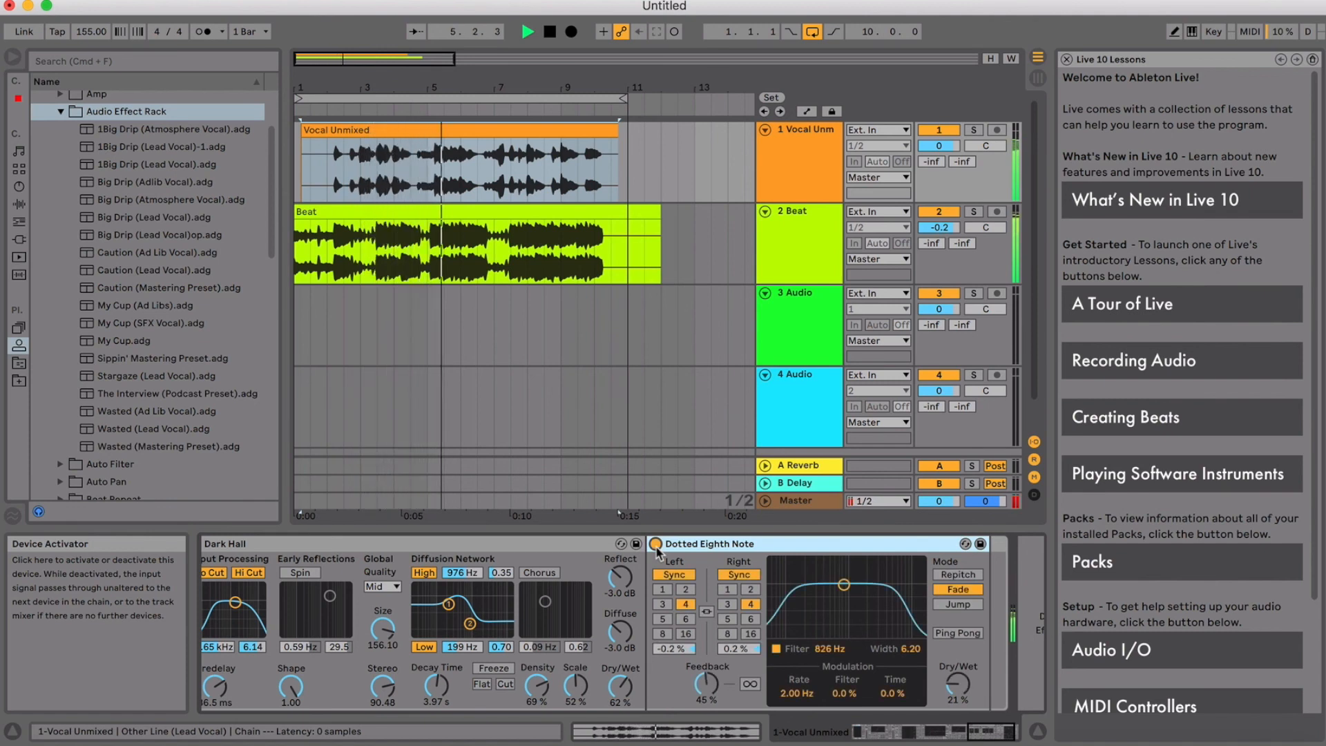
pyautogui.click(655, 544)
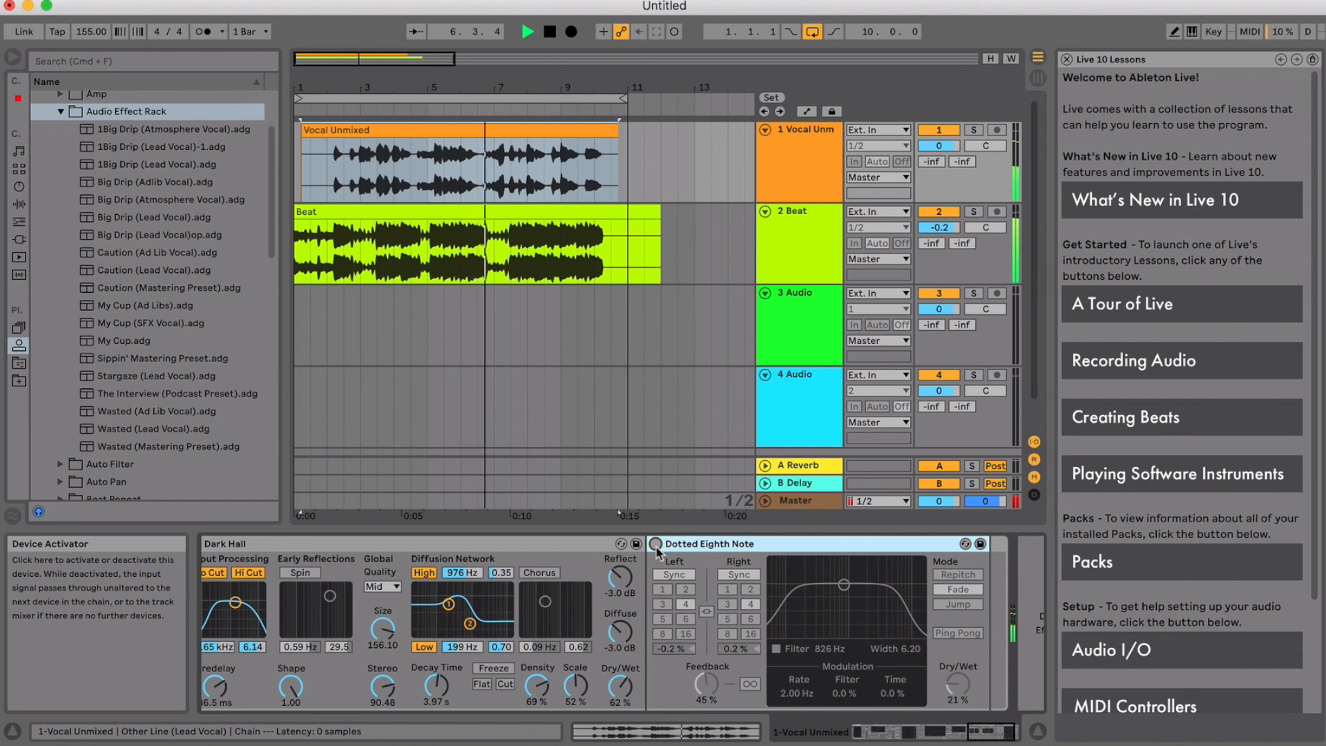
pyautogui.click(655, 544)
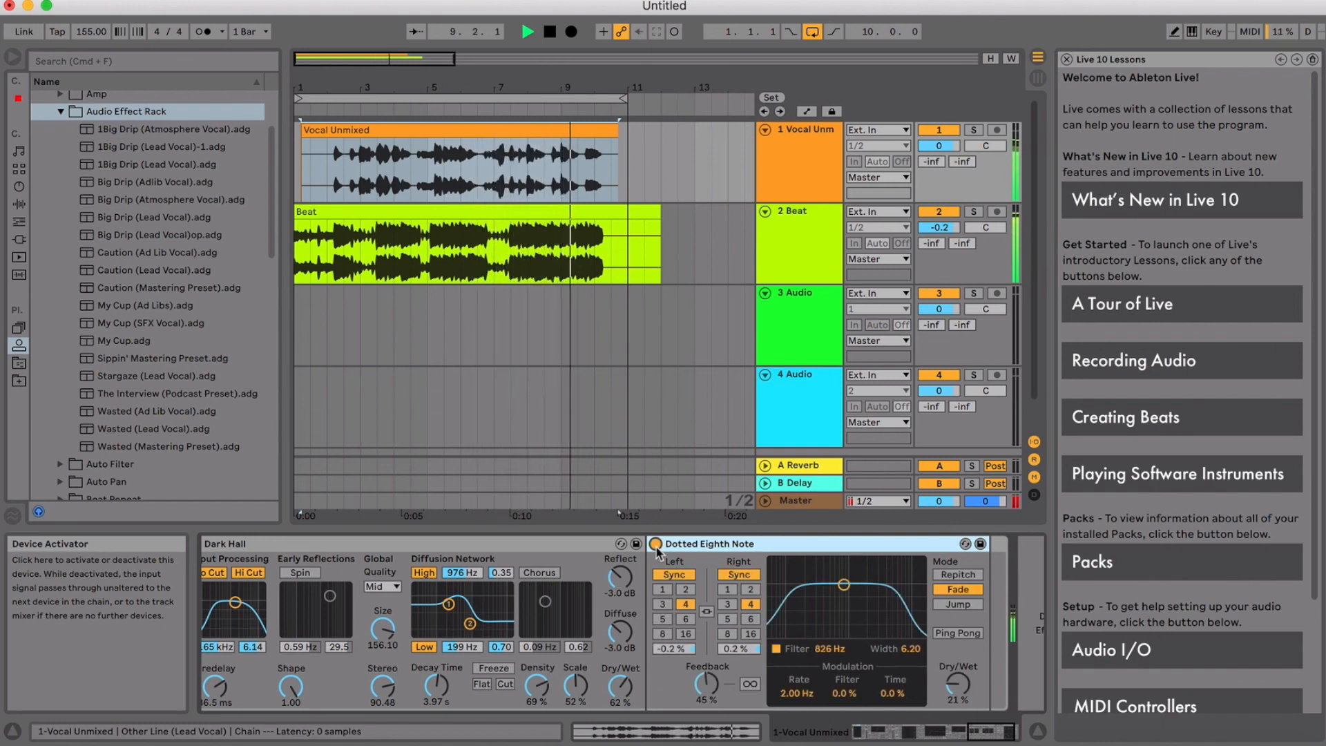
pyautogui.press('space')
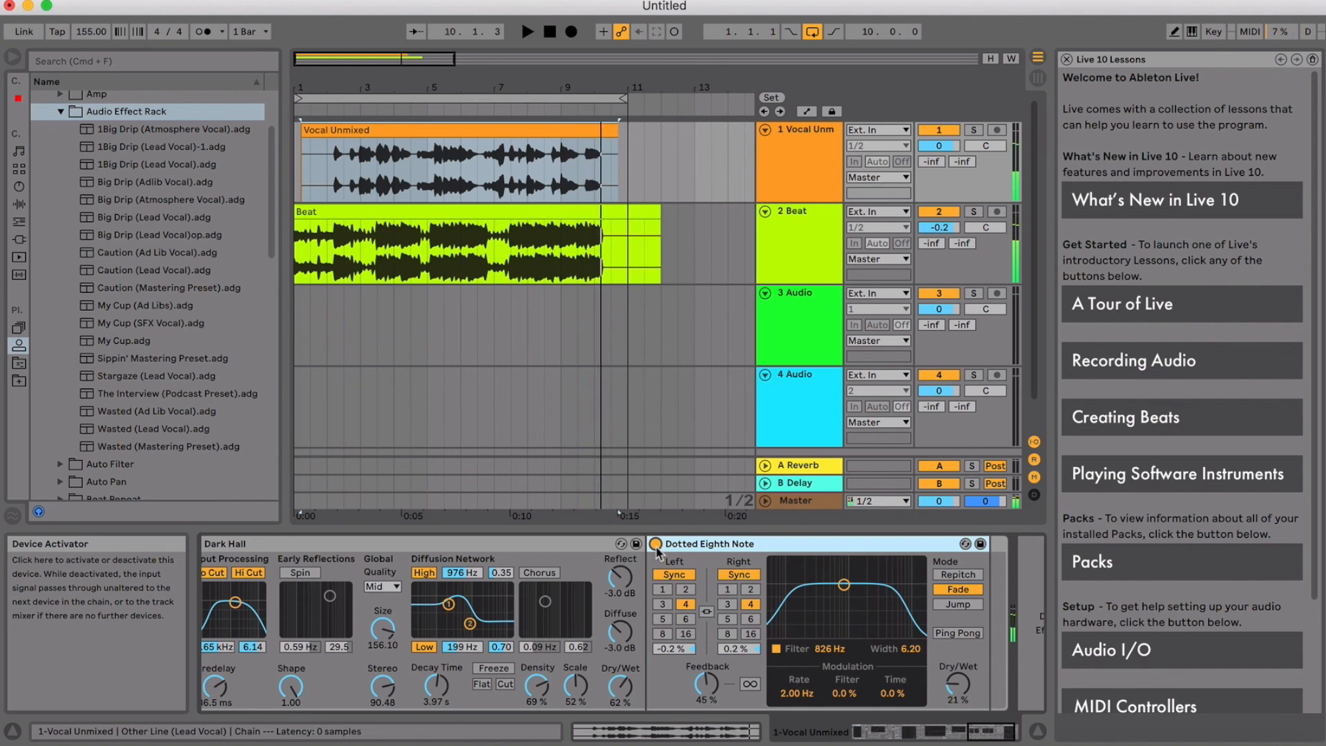